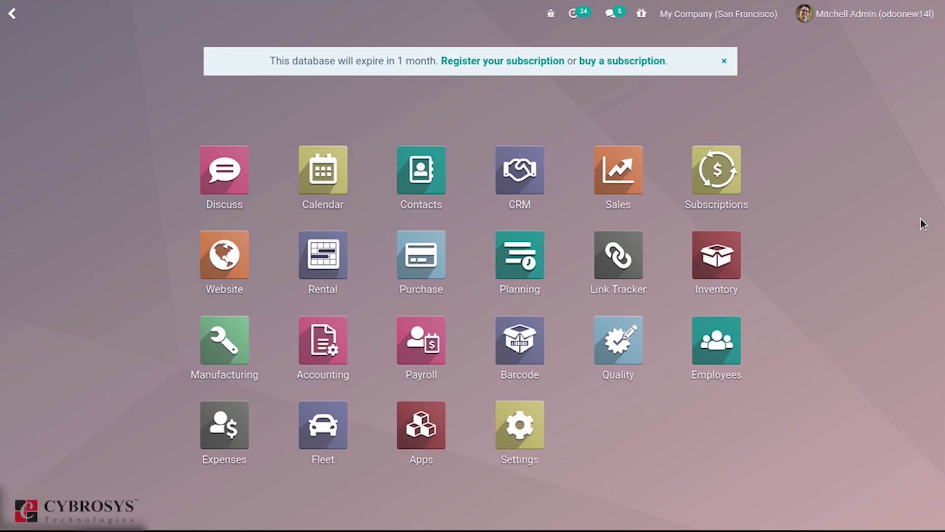
# - Open the Pedal Bin product from Sales > Products in edit mode and show its Inventory tab's Packaging area
pyautogui.click(611, 161)
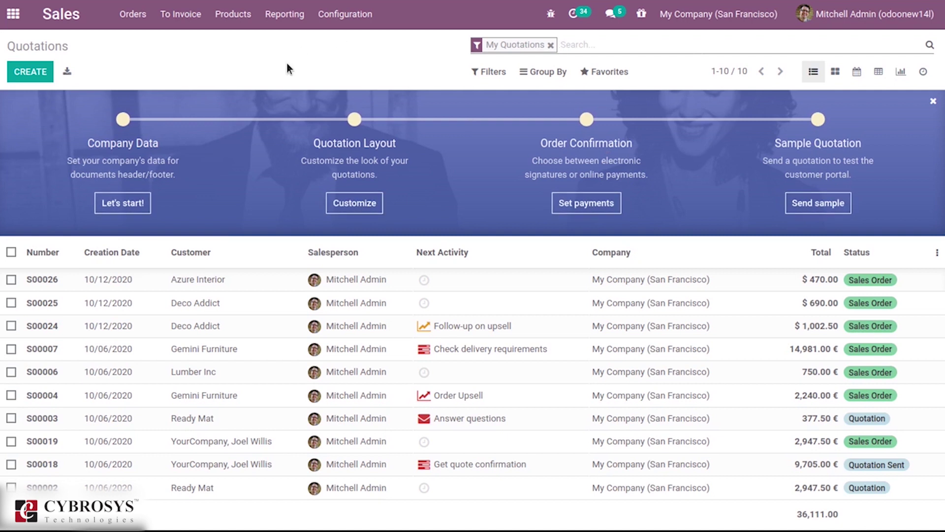
pyautogui.click(245, 12)
pyautogui.click(242, 39)
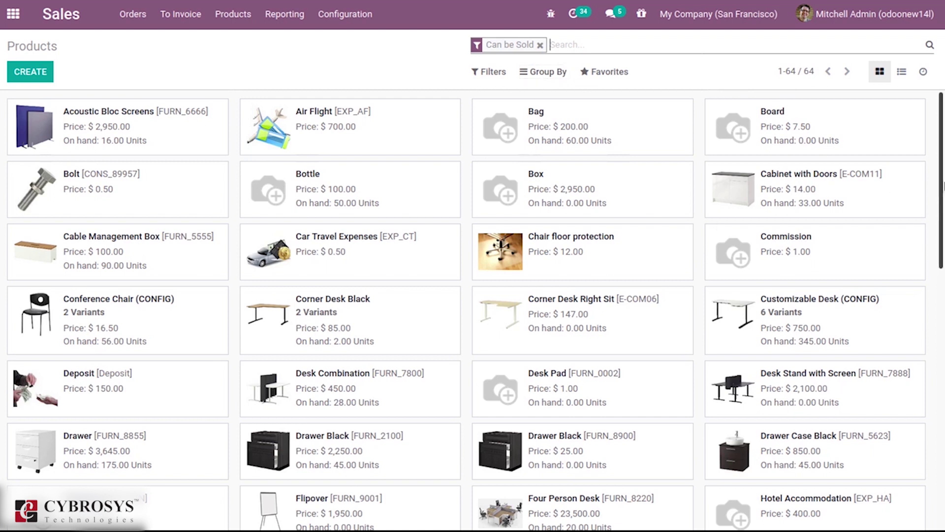
pyautogui.moveTo(943, 184); pyautogui.dragTo(942, 357)
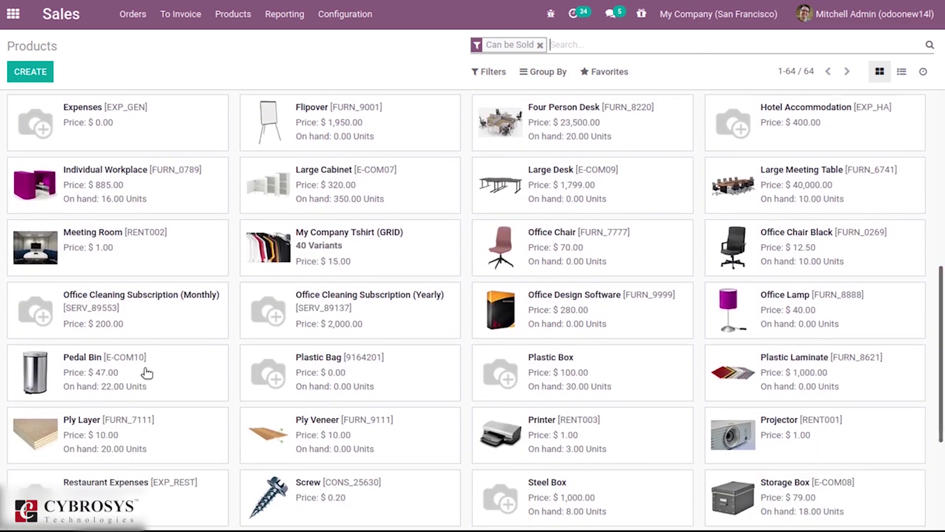
pyautogui.click(146, 373)
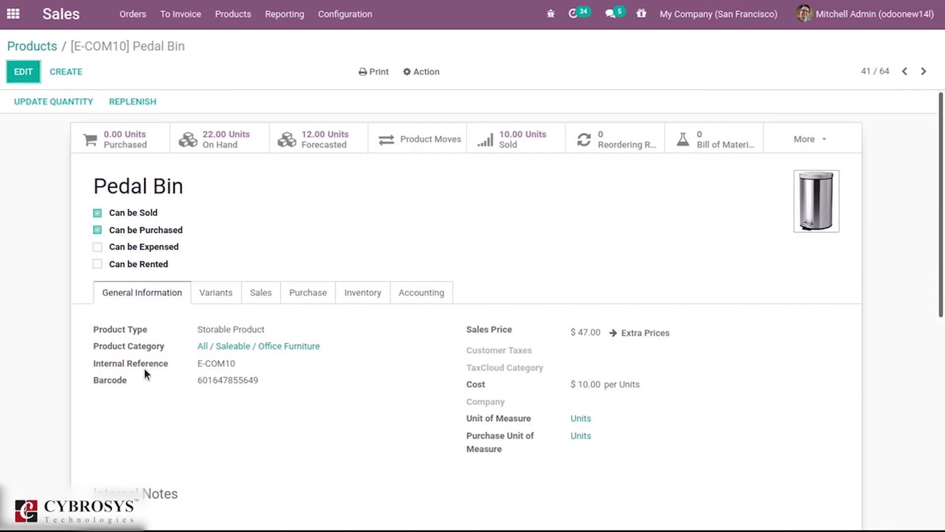
pyautogui.click(23, 71)
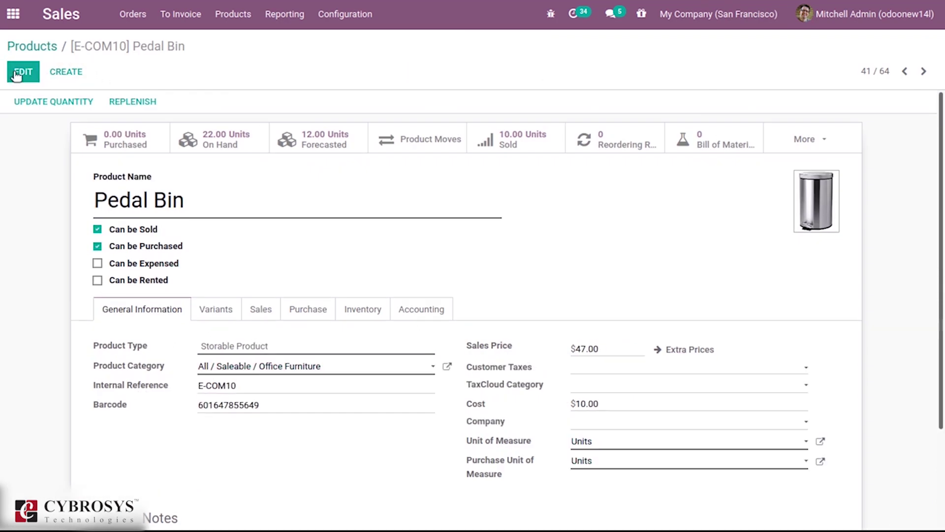
pyautogui.click(363, 312)
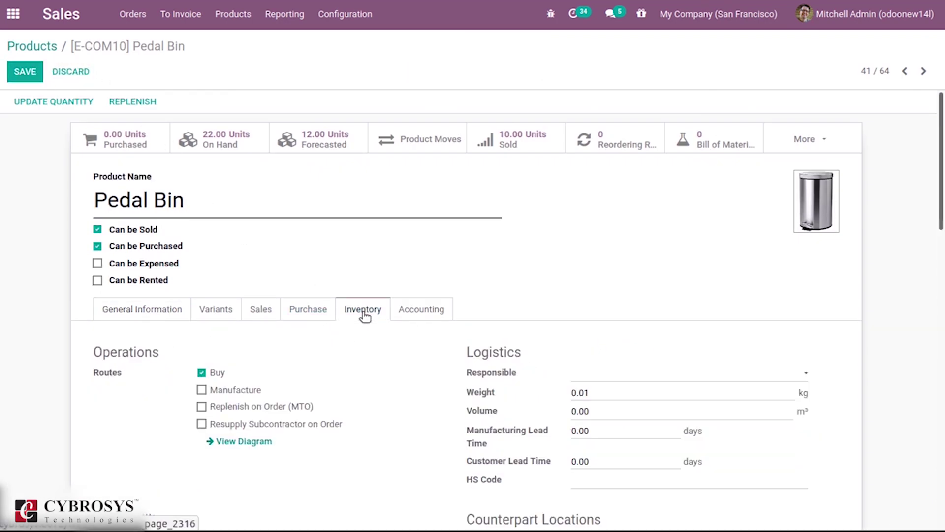
pyautogui.scroll(-7, 349, 244)
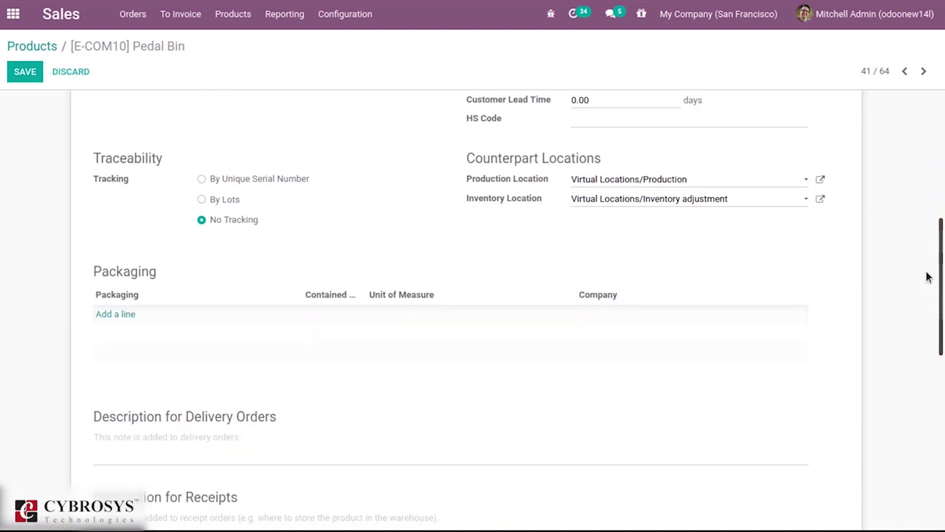
# - Add a Pedal Bin packaging named 'Pack of 10' with contained quantity 10
pyautogui.click(115, 314)
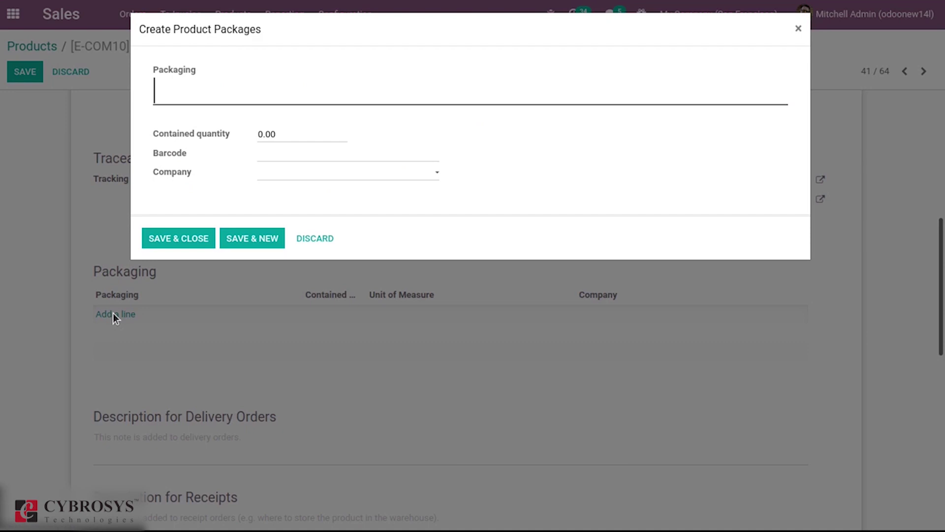
pyautogui.write('Pack of 10')
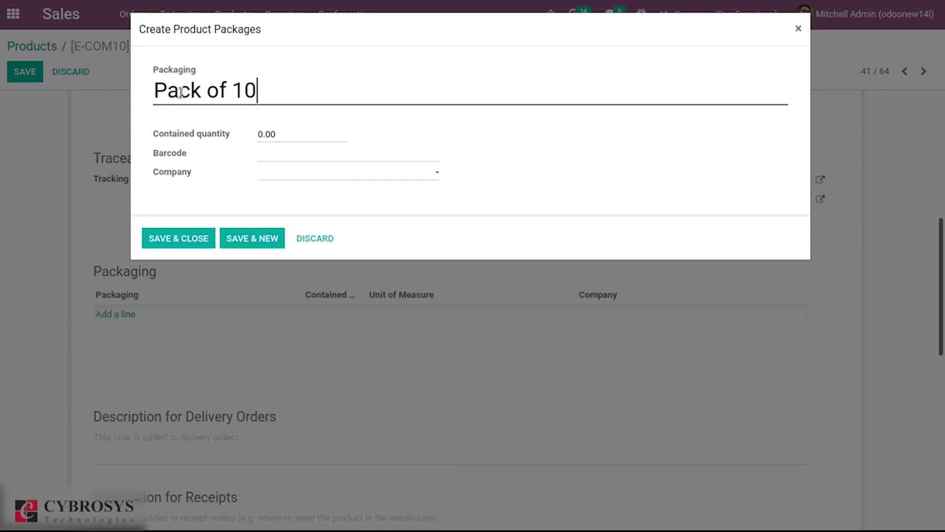
pyautogui.click(258, 133)
pyautogui.write('1')
pyautogui.moveTo(171, 154)
pyautogui.moveTo(160, 174)
pyautogui.click(176, 238)
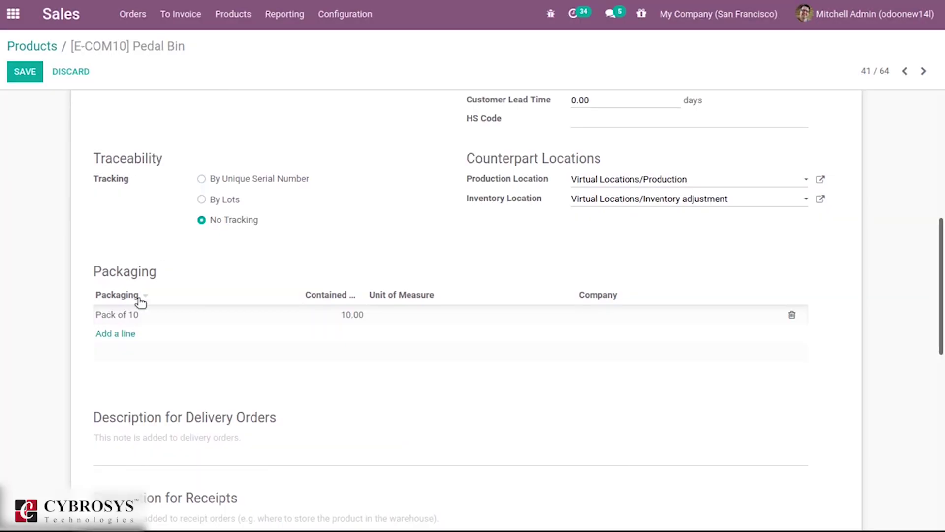
# - Add a second packaging named 'Pack of 5' with contained quantity 5
pyautogui.click(114, 334)
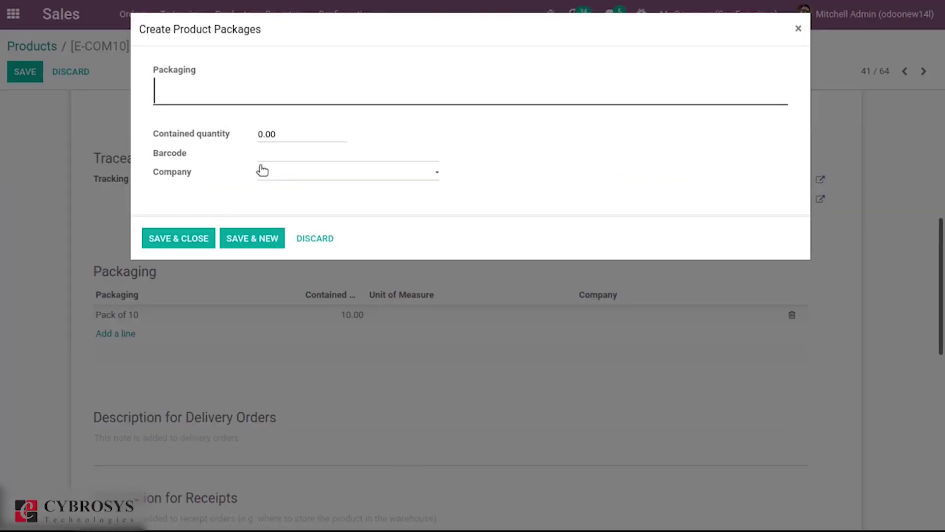
pyautogui.write('Pack ')
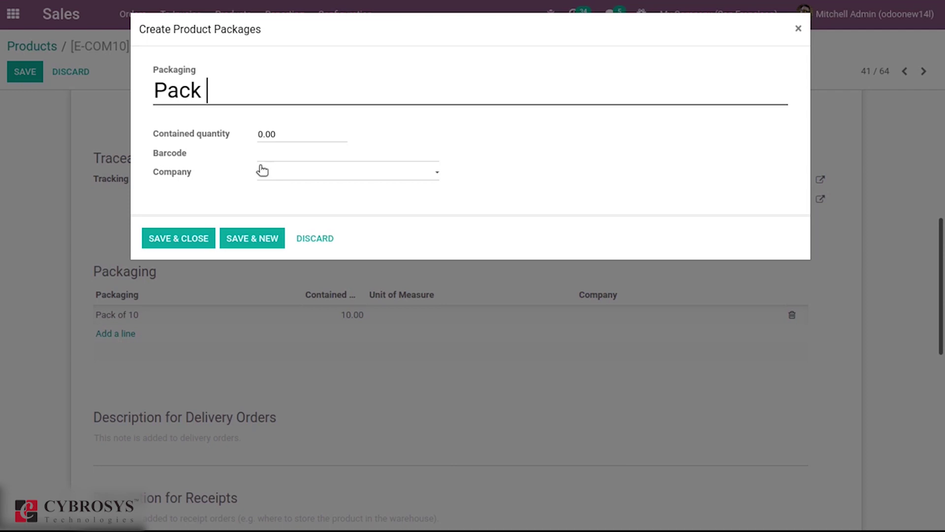
pyautogui.write('of 5')
pyautogui.click(257, 134)
pyautogui.press('Delete')
pyautogui.write('5')
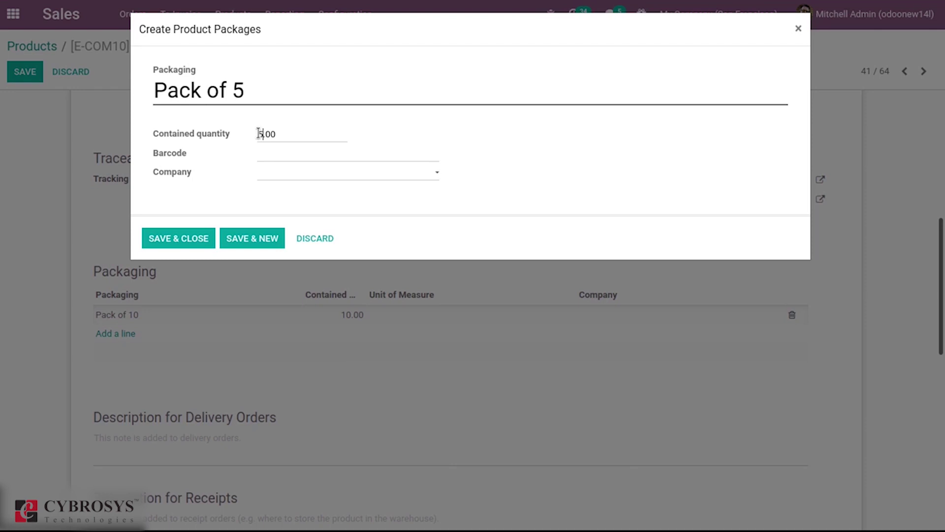
pyautogui.click(182, 239)
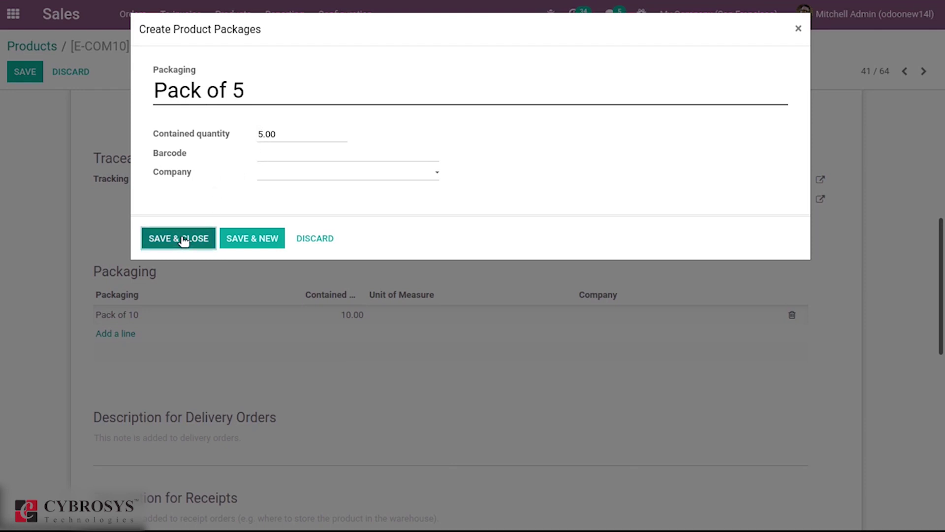
# - Save the Pedal Bin product with both packagings
pyautogui.moveTo(941, 265); pyautogui.dragTo(943, 125)
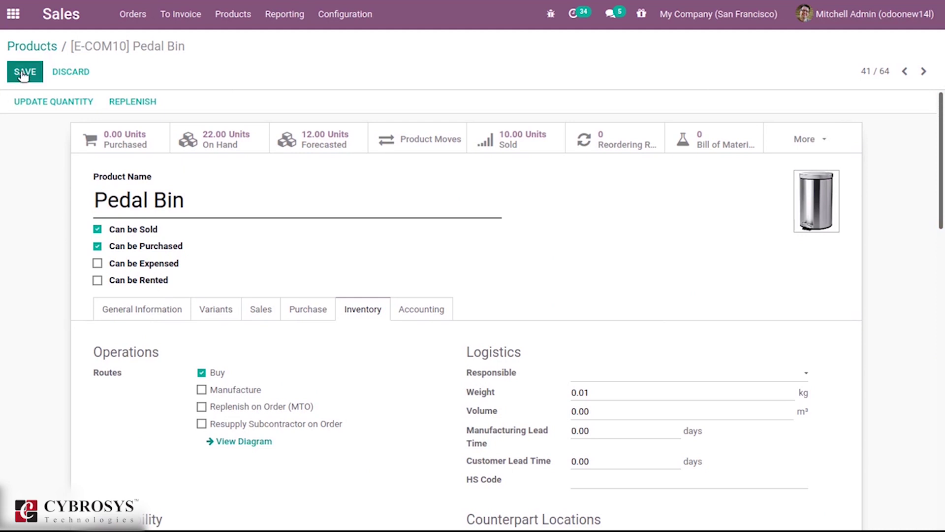
pyautogui.moveTo(943, 162)
pyautogui.mouseDown()
pyautogui.moveTo(943, 339)
pyautogui.moveTo(943, 172)
pyautogui.mouseUp()
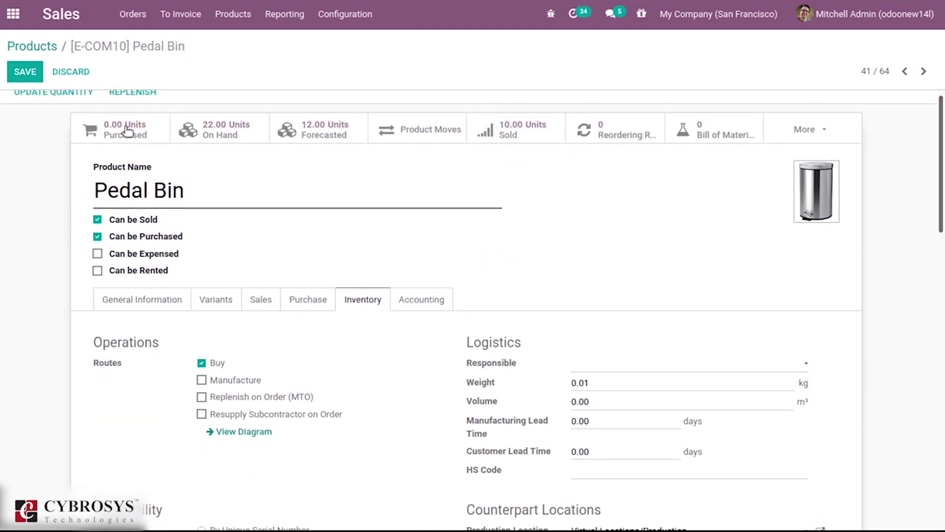
pyautogui.click(15, 72)
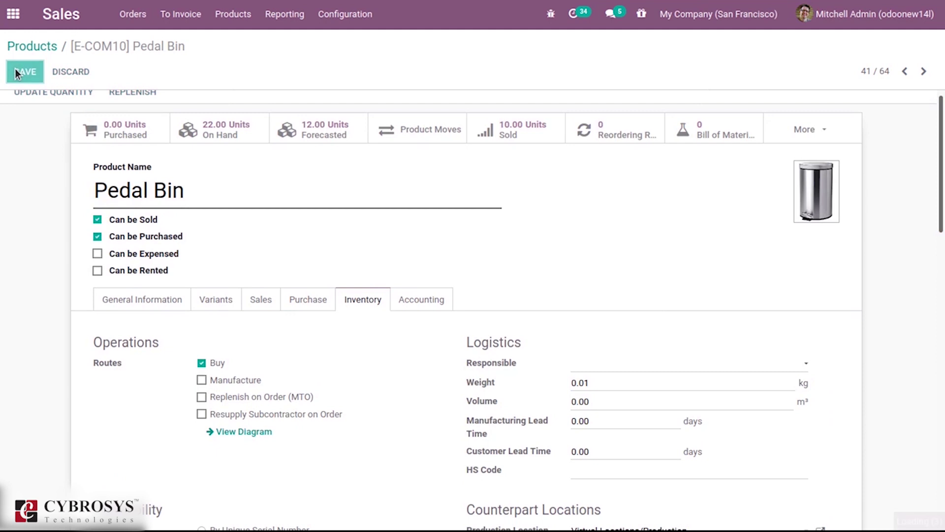
pyautogui.click(126, 22)
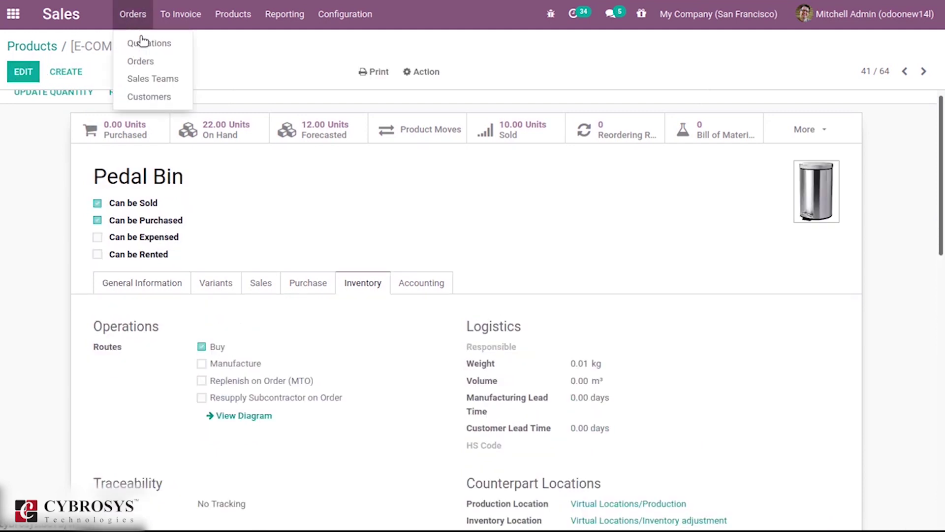
# - Start a new sales order for customer Azure Interior
pyautogui.click(144, 60)
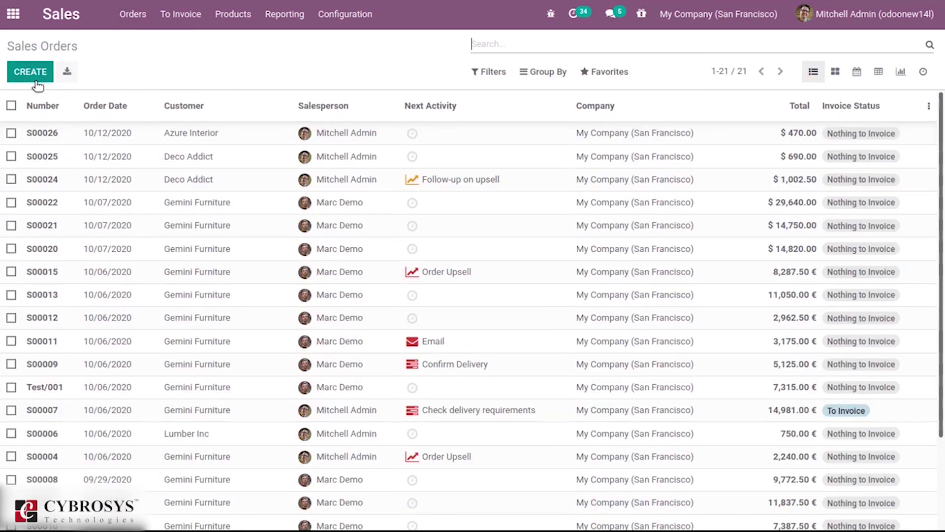
pyautogui.click(36, 79)
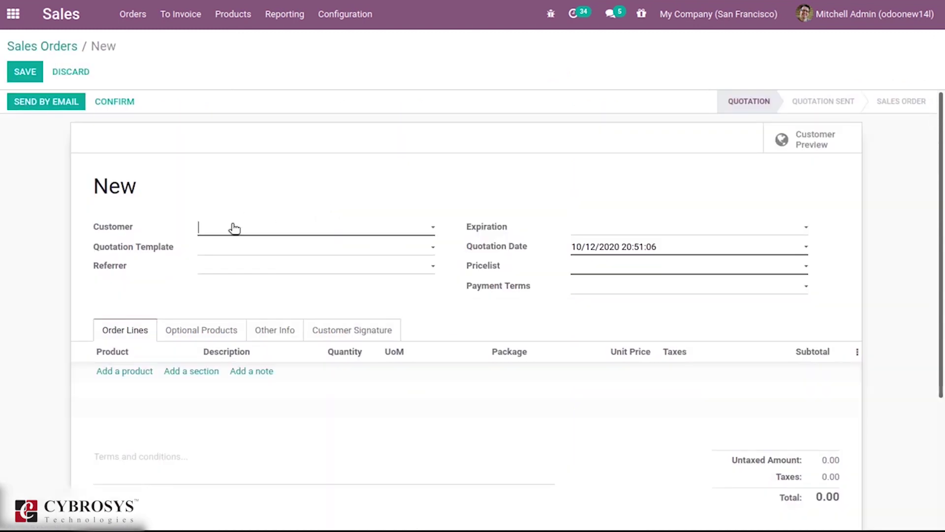
pyautogui.click(235, 228)
pyautogui.click(259, 269)
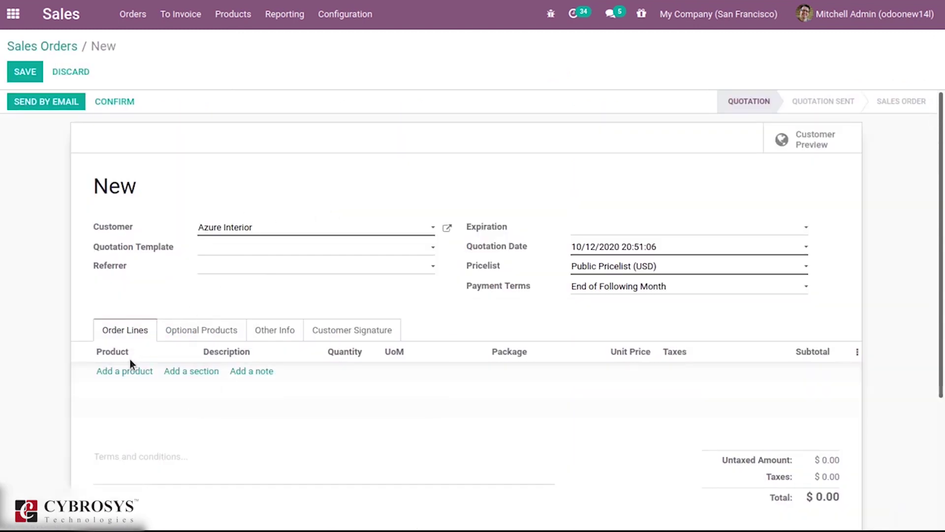
# - Add a Pedal Bin order line using the Pack of 10 package
pyautogui.click(122, 373)
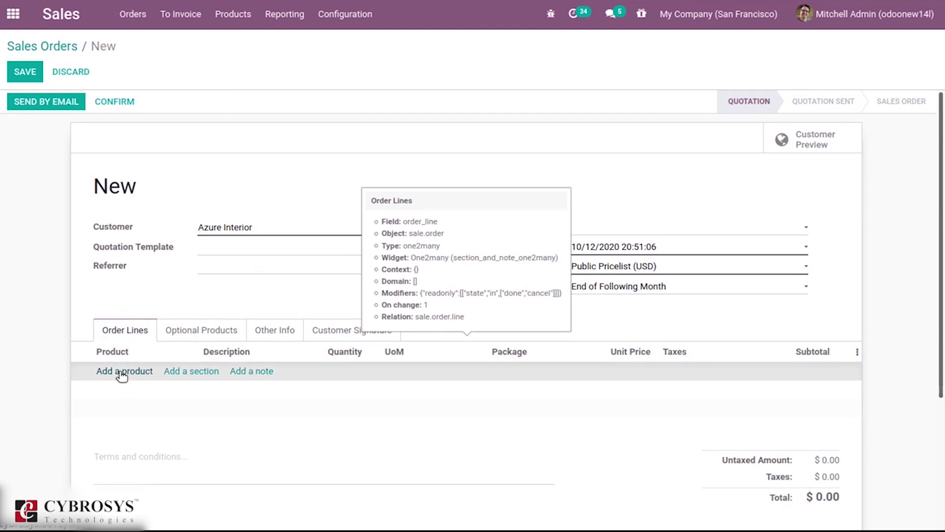
pyautogui.write('p3')
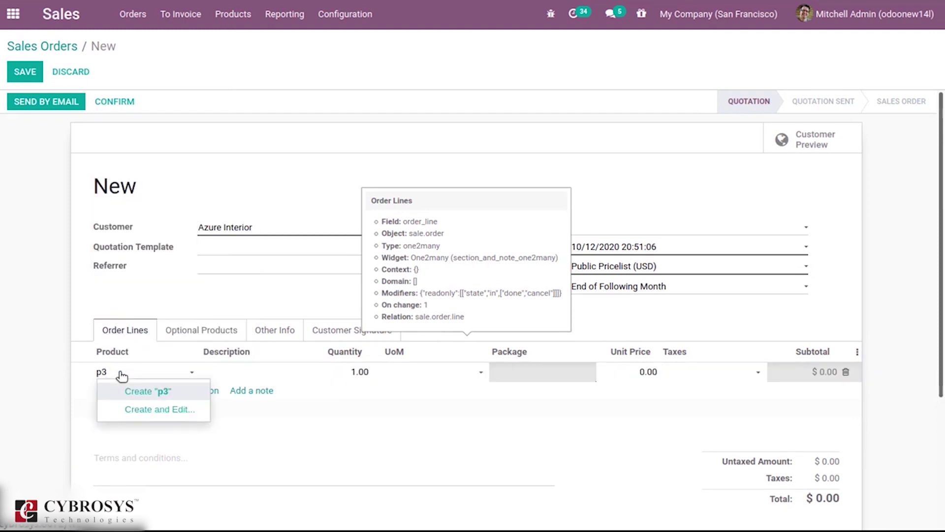
pyautogui.press('BackSpace')
pyautogui.write('e')
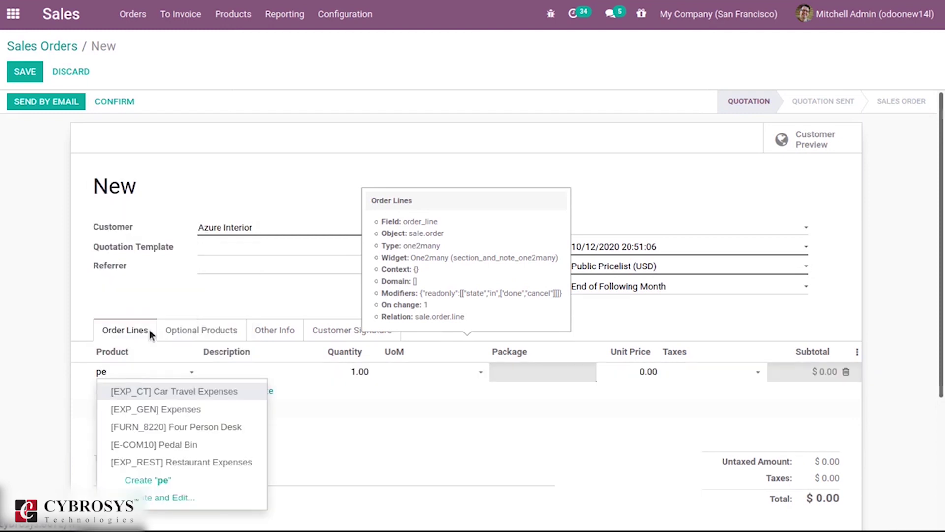
pyautogui.click(190, 444)
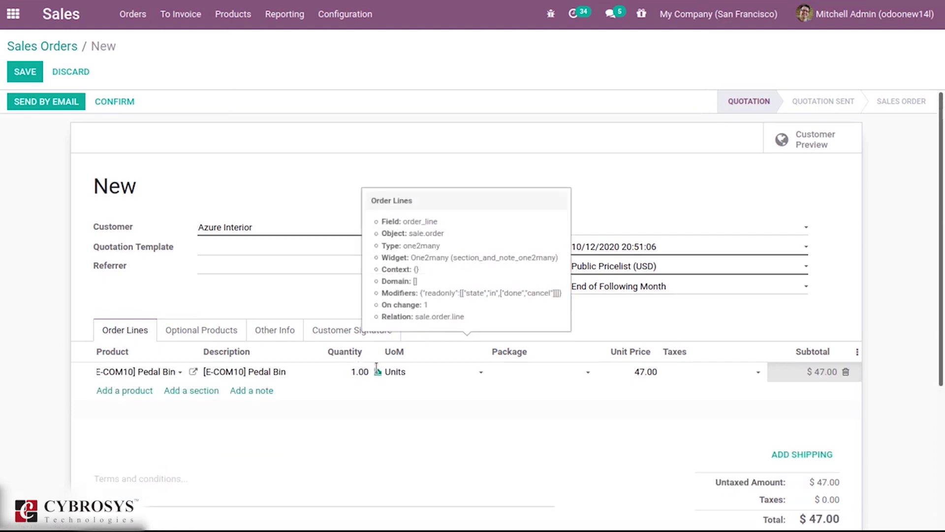
pyautogui.click(522, 369)
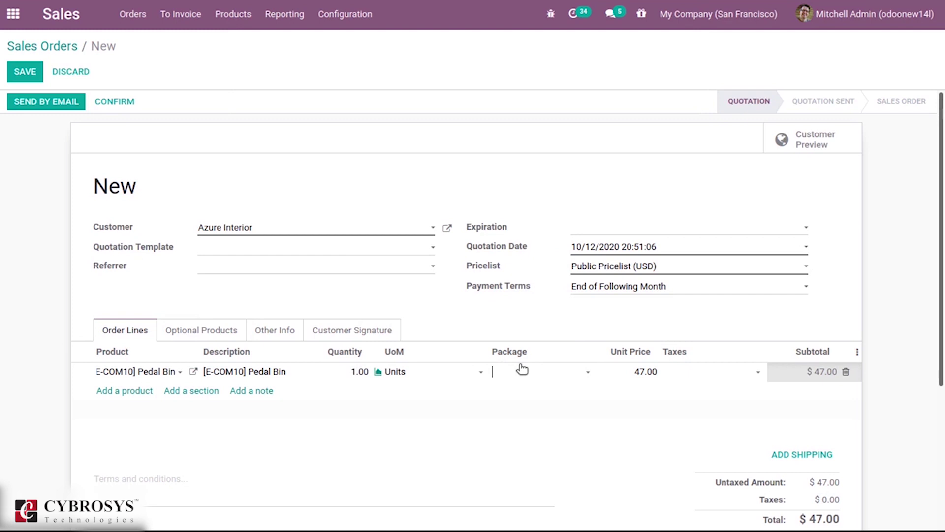
pyautogui.click(522, 372)
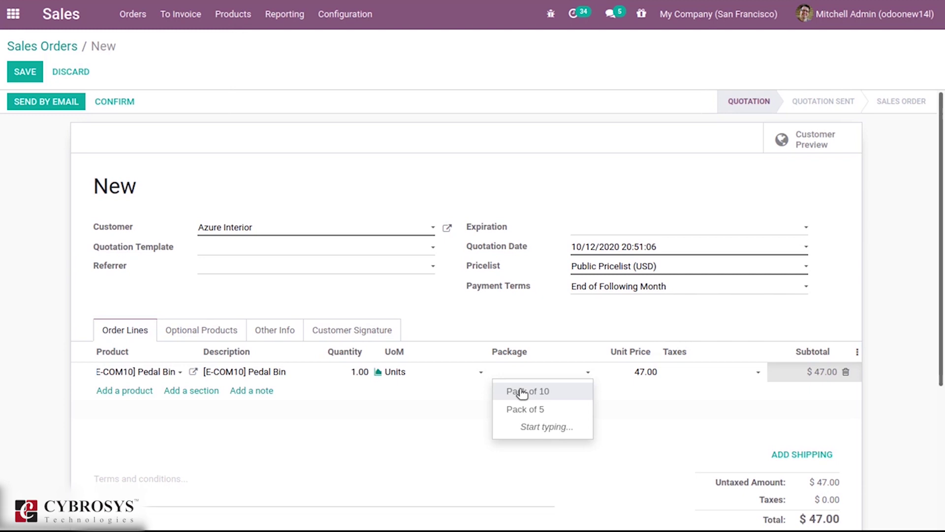
pyautogui.click(536, 393)
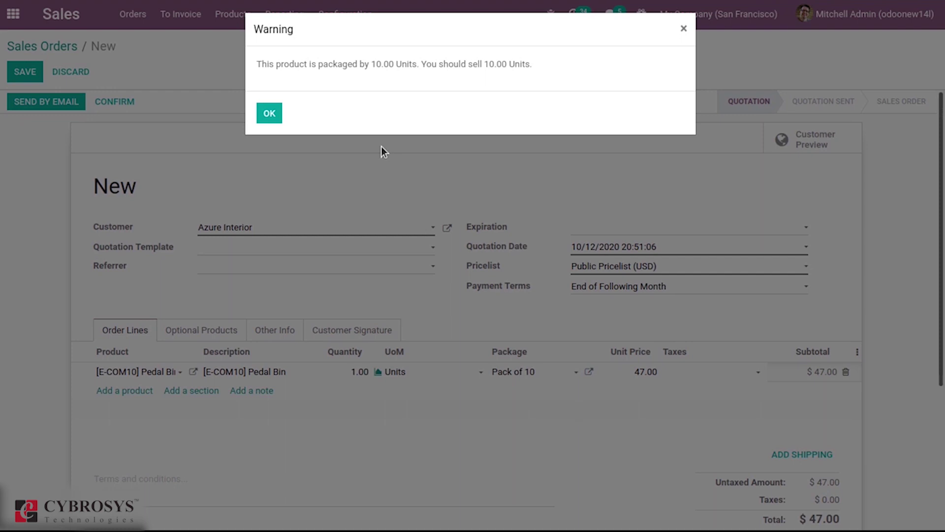
pyautogui.click(272, 112)
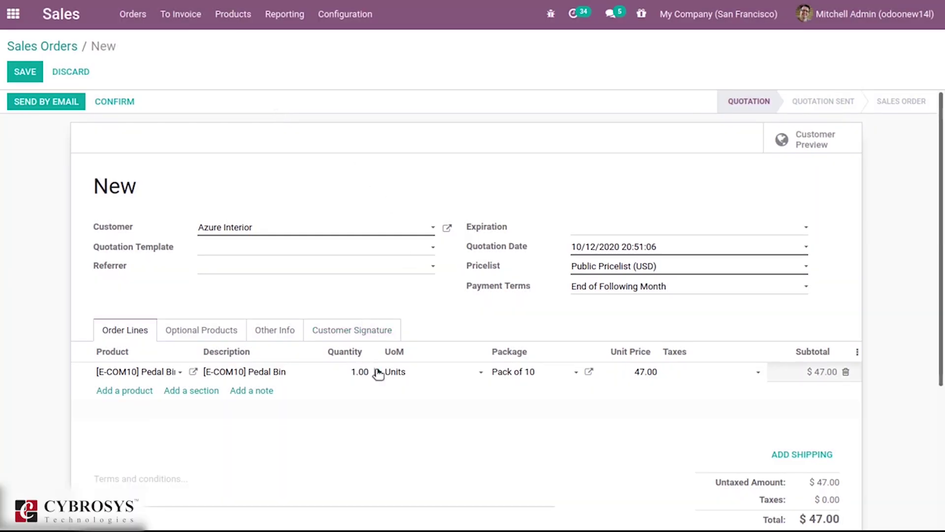
# - Set the Pedal Bin quantity to 10 and save the order
pyautogui.click(360, 372)
pyautogui.write('10')
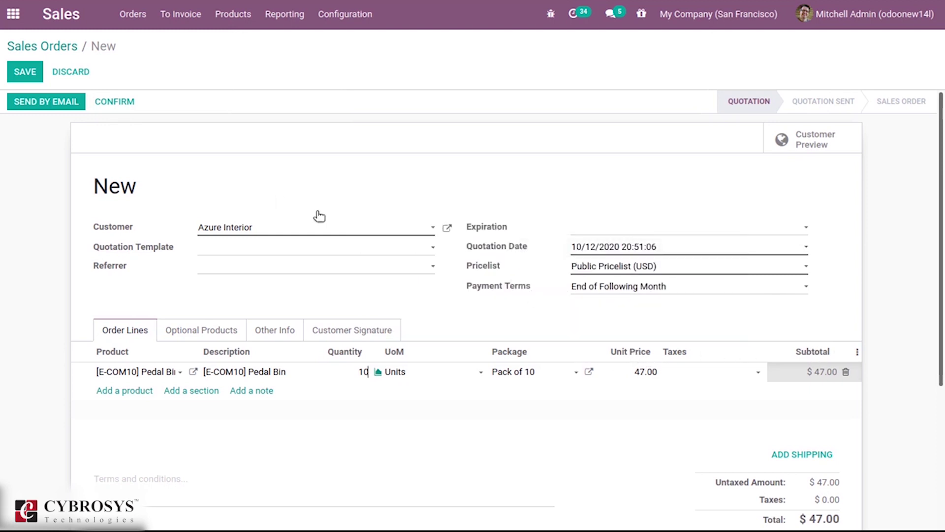
pyautogui.click(15, 78)
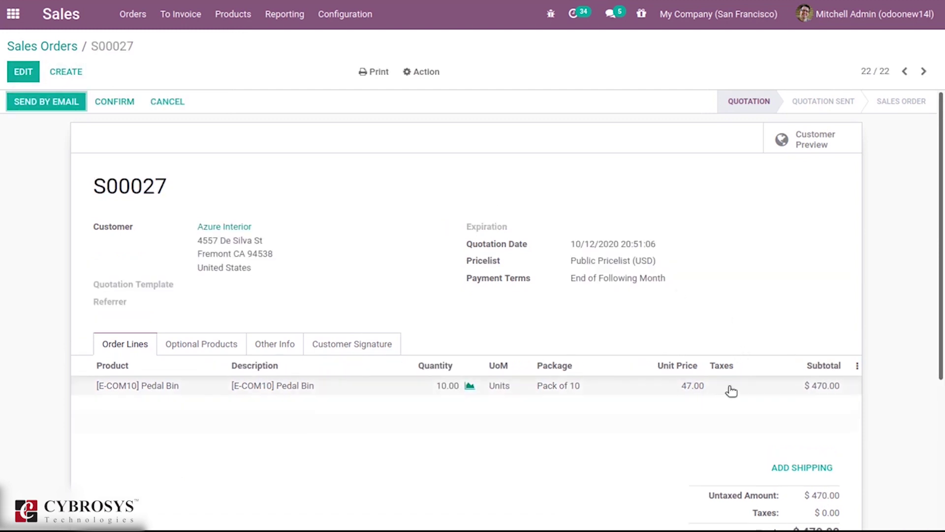
pyautogui.moveTo(739, 355)
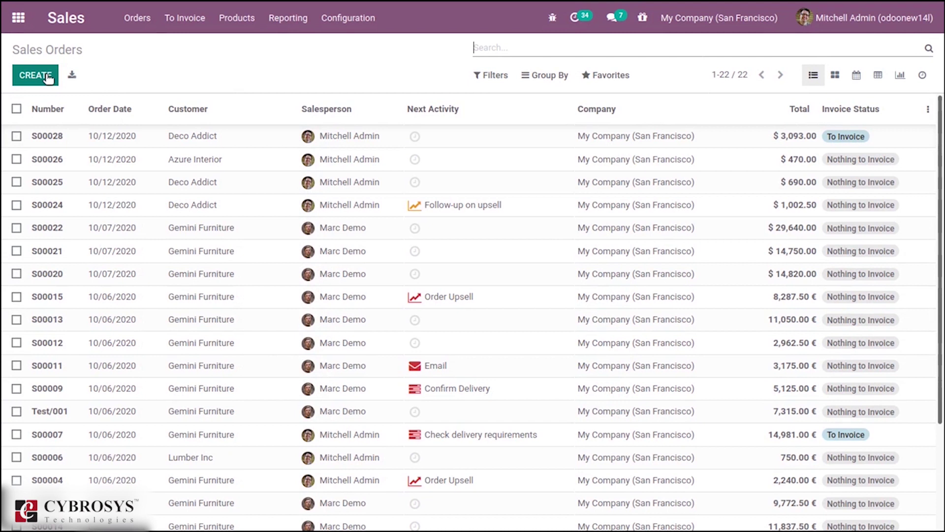
# - Start a quotation for Azure Interior with a Bottle product line
pyautogui.click(47, 77)
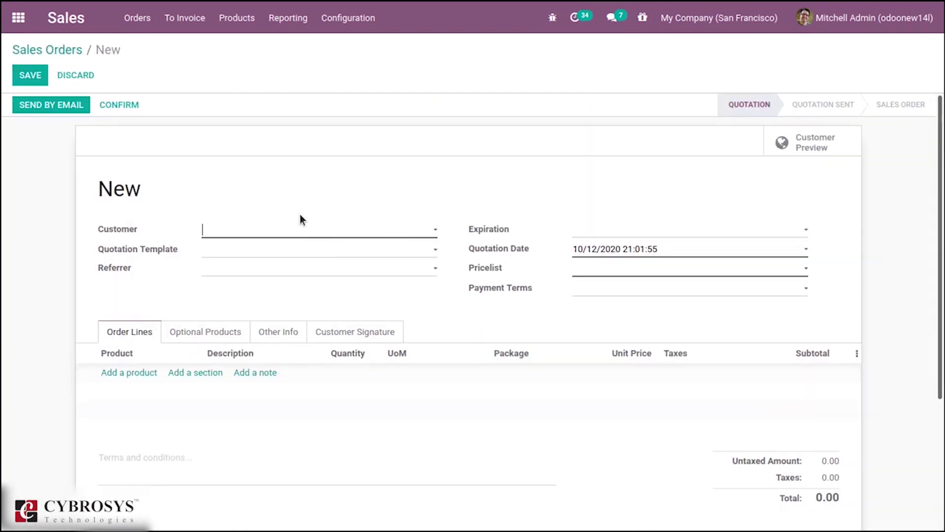
pyautogui.click(305, 232)
pyautogui.click(267, 269)
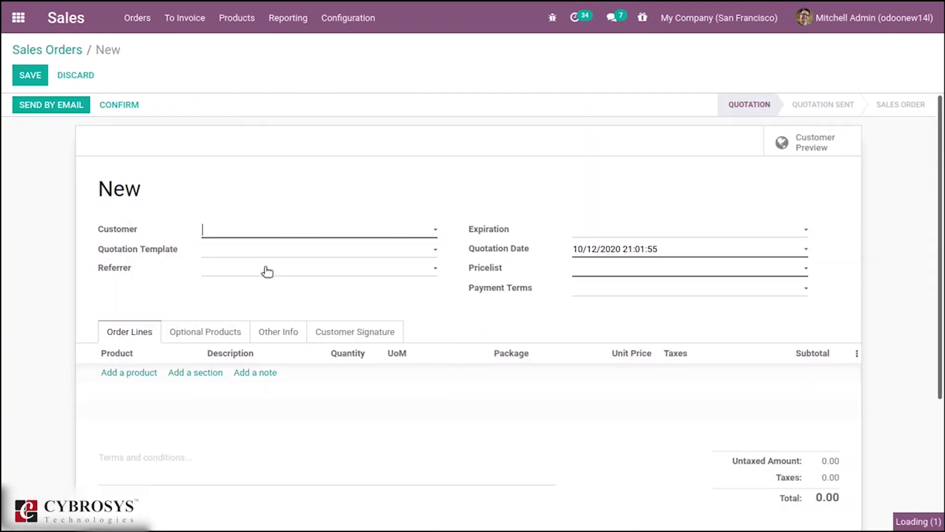
pyautogui.click(133, 372)
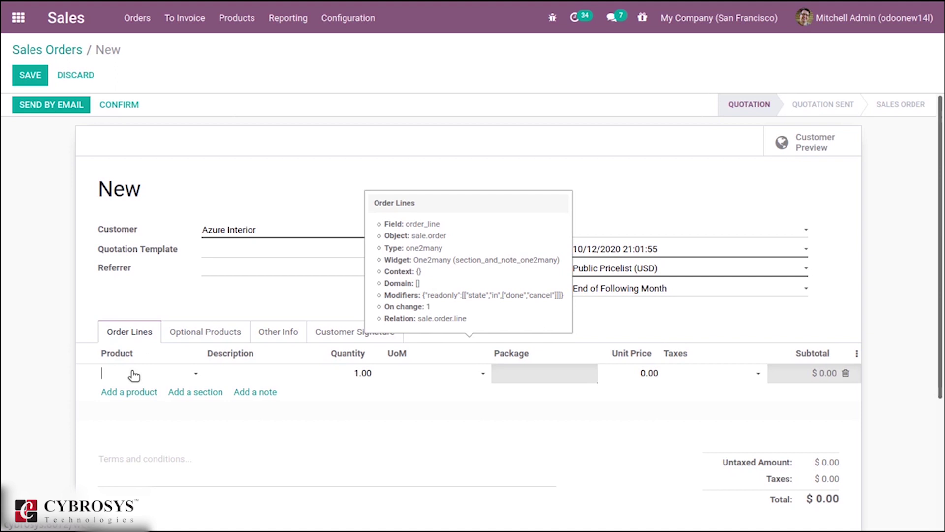
pyautogui.click(134, 375)
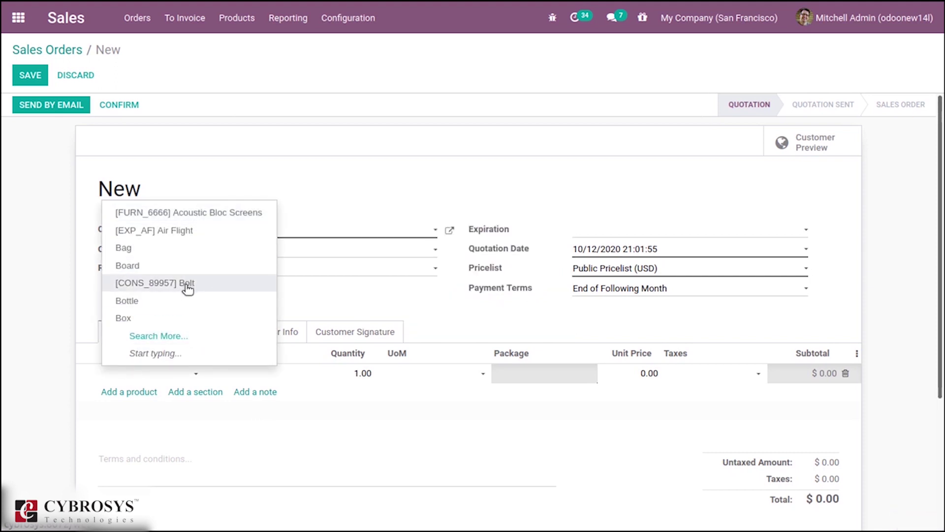
pyautogui.click(139, 268)
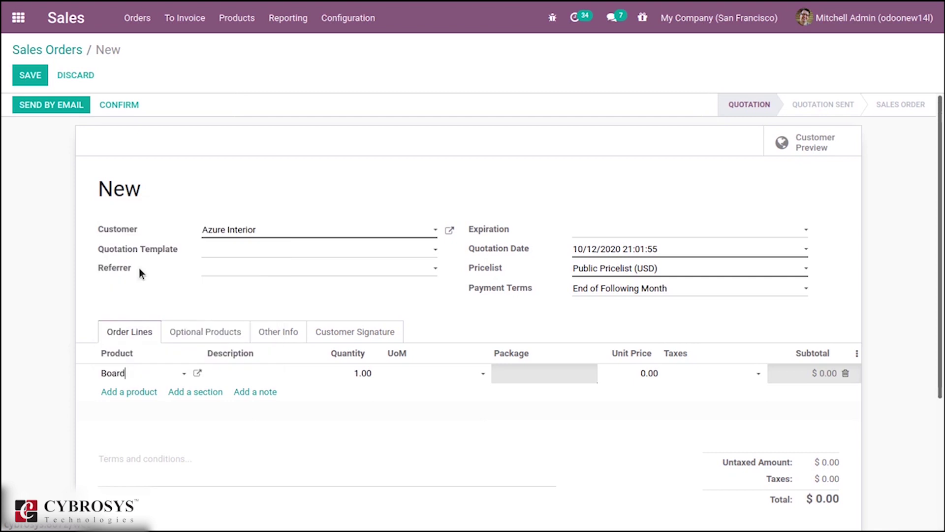
pyautogui.click(165, 377)
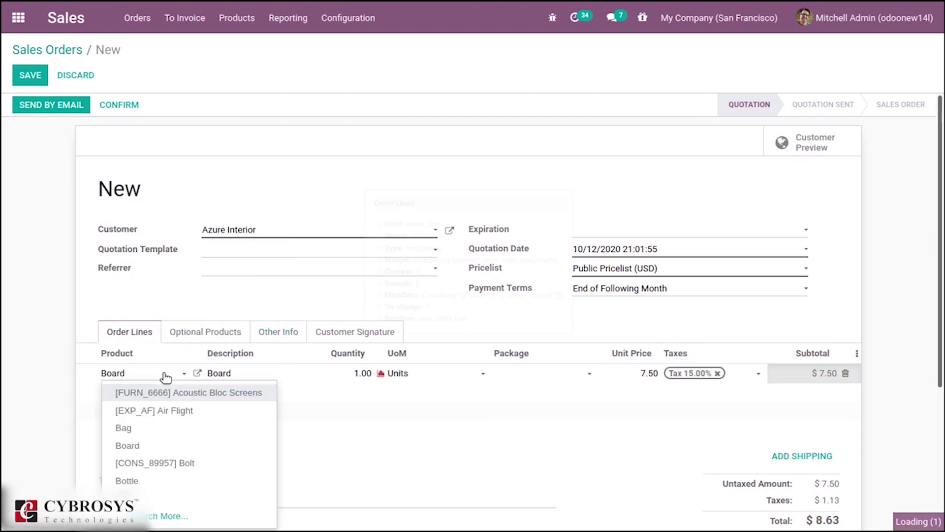
pyautogui.press('Escape')
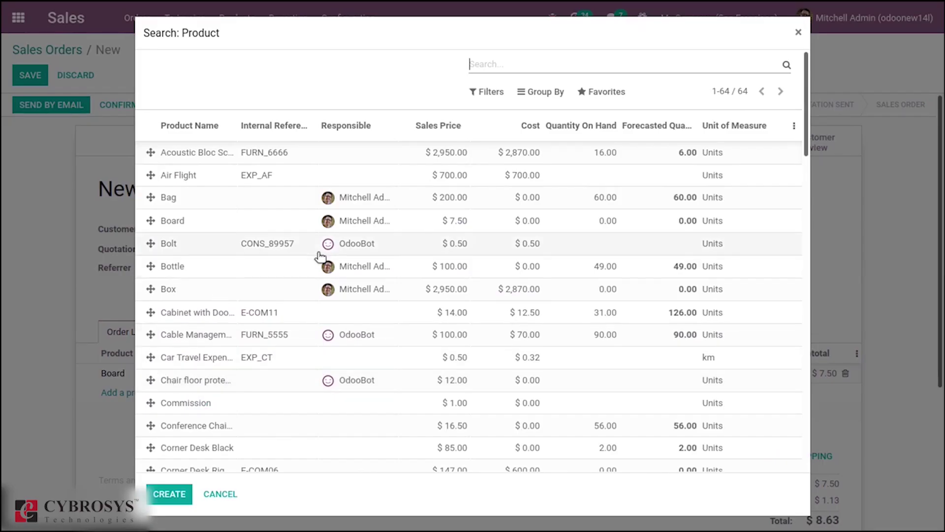
pyautogui.click(371, 268)
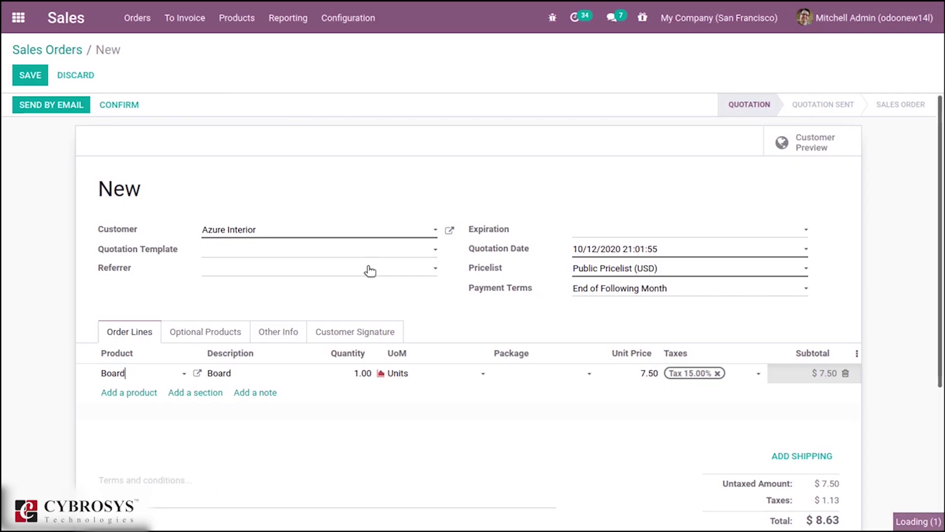
# - Add Cabinet with Doors with quantity 3 via Search More, and set Bottle quantity to 2
pyautogui.click(145, 392)
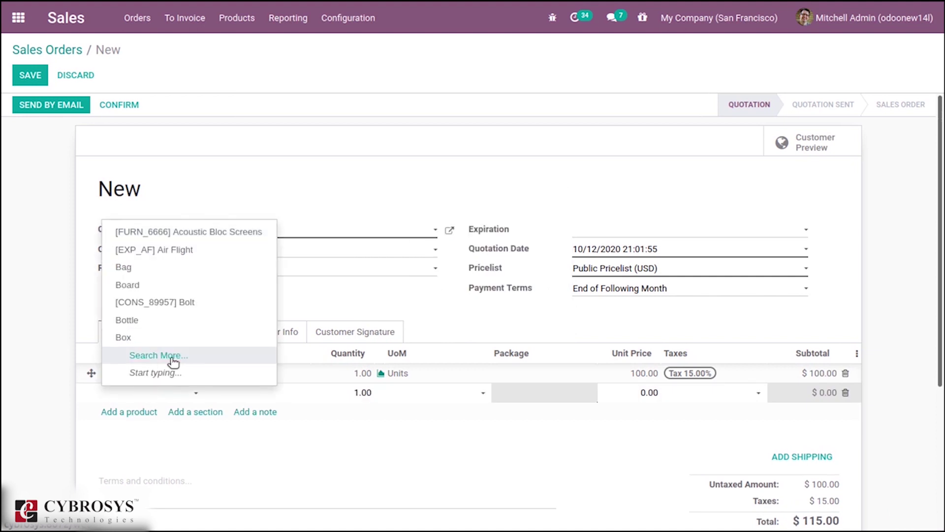
pyautogui.click(171, 356)
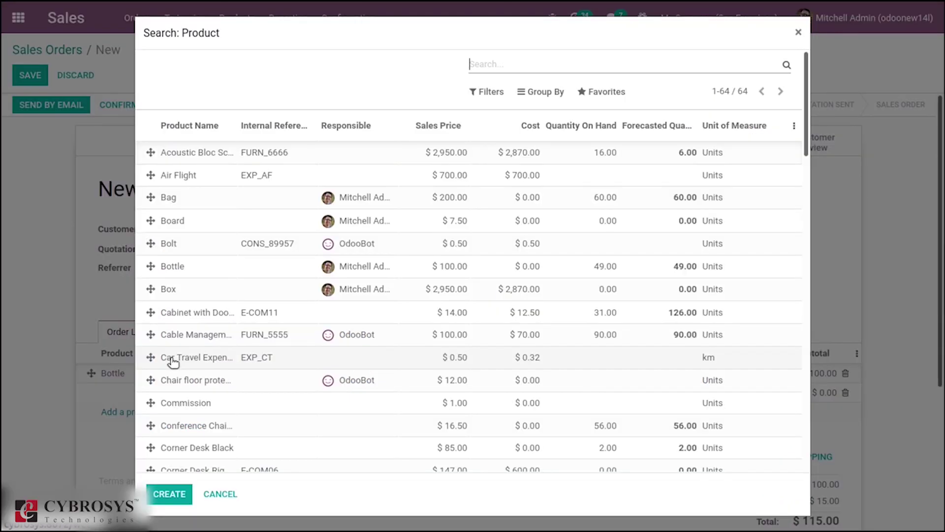
pyautogui.click(224, 319)
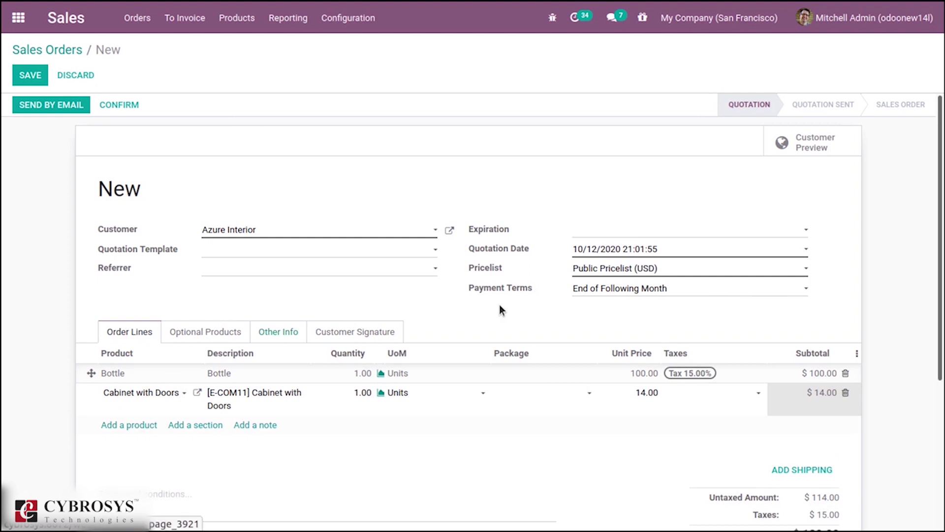
pyautogui.click(361, 393)
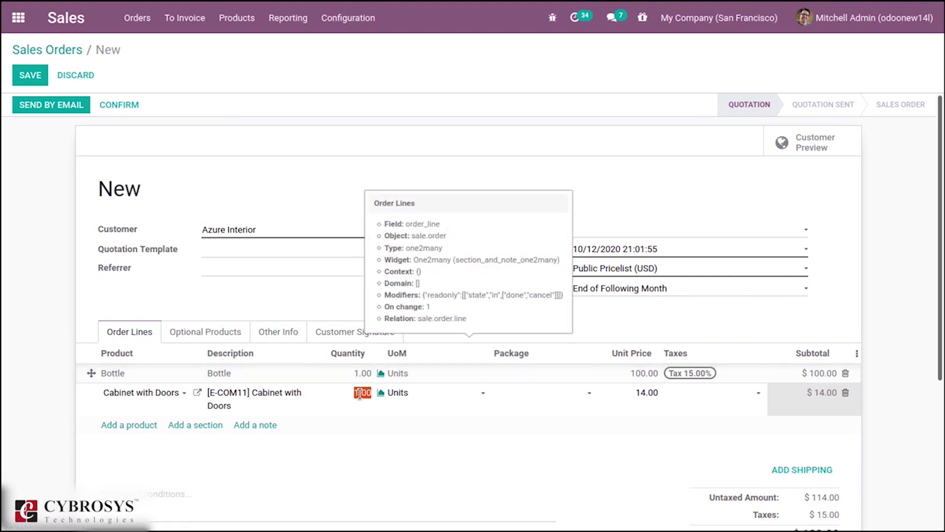
pyautogui.write('3')
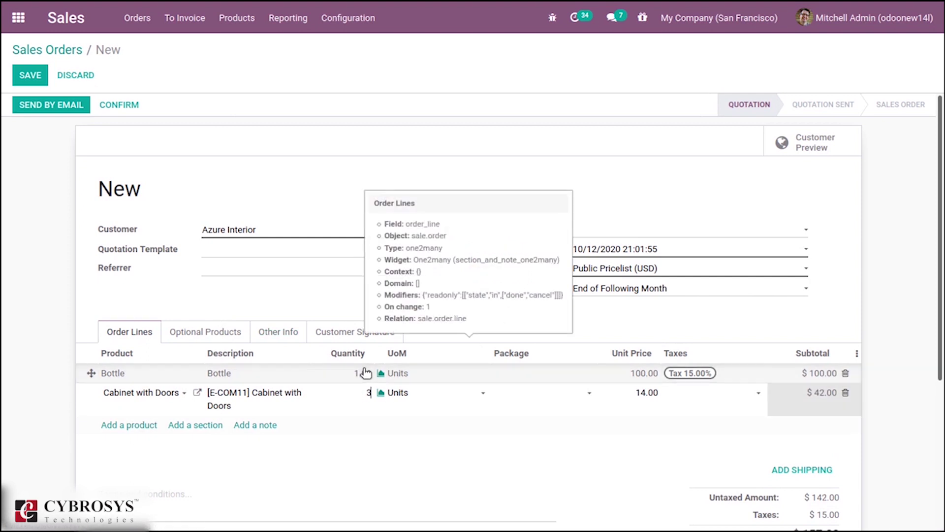
pyautogui.click(365, 373)
pyautogui.write('2')
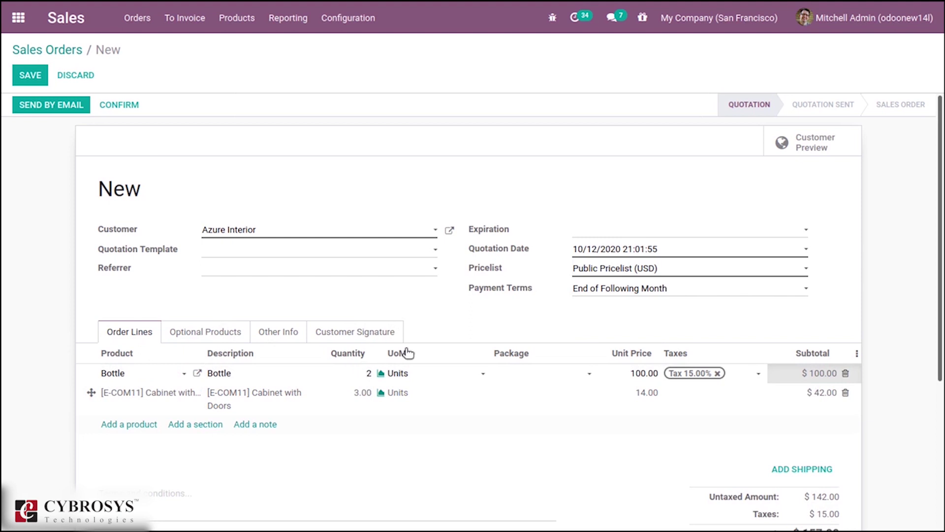
pyautogui.click(605, 319)
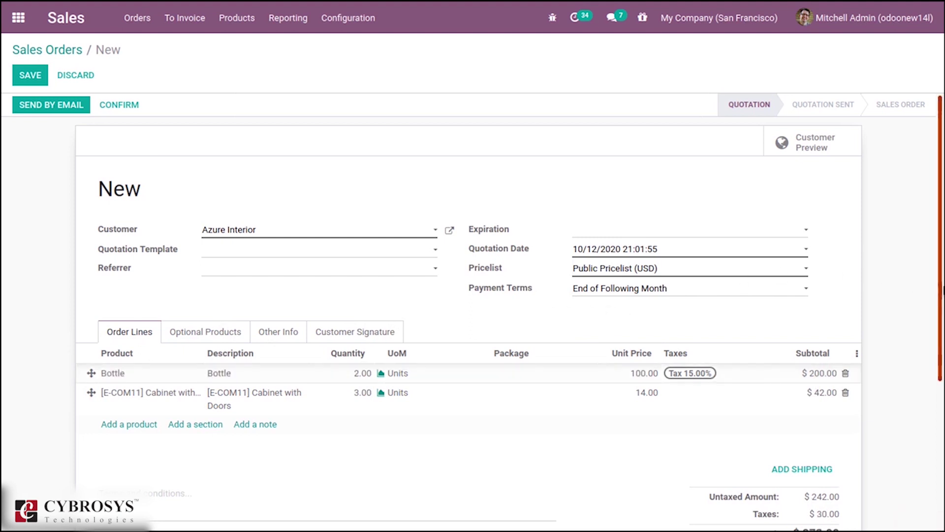
# - Confirm the quotation as S00029 and open delivery WH/OUT/00020, briefly viewing the Bottle operation
pyautogui.click(106, 106)
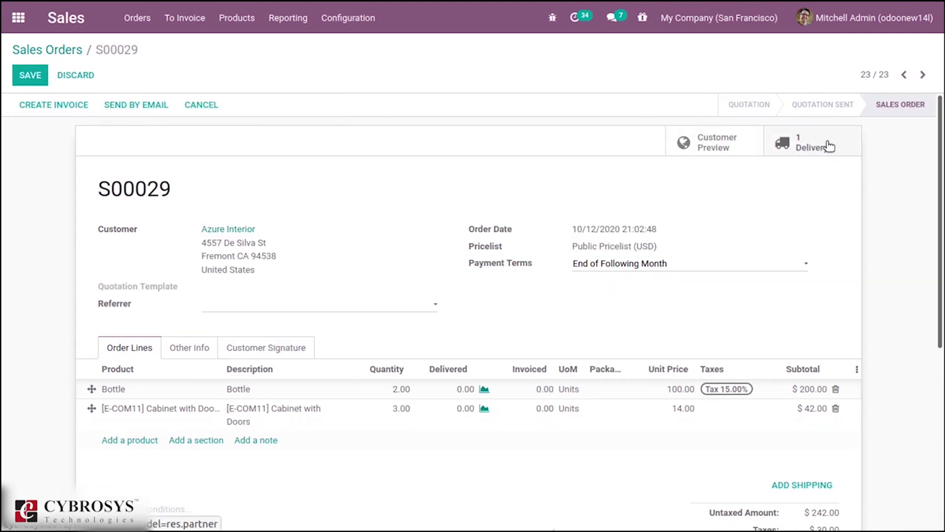
pyautogui.click(827, 146)
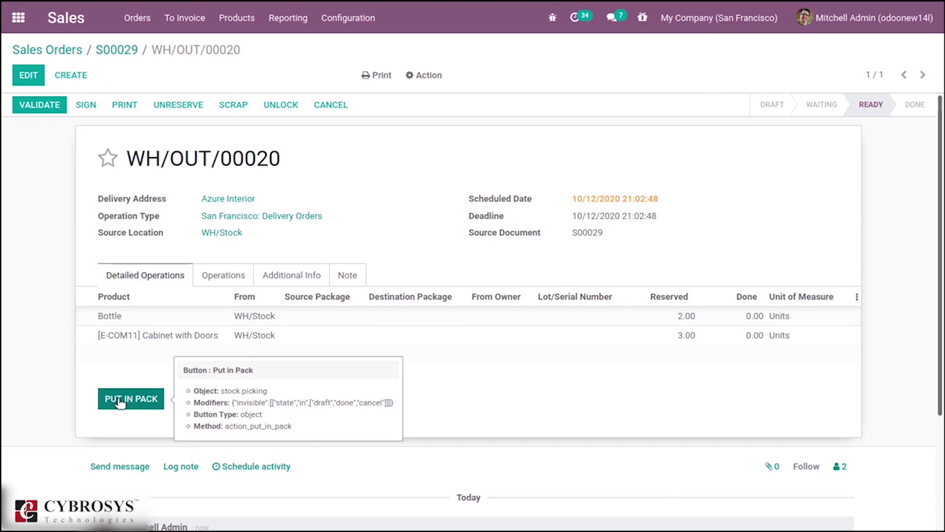
pyautogui.click(407, 314)
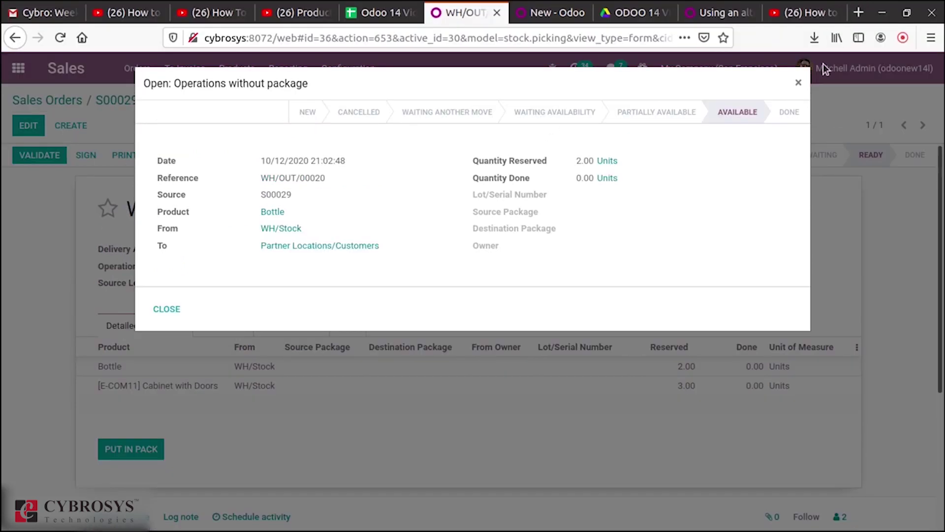
pyautogui.click(795, 84)
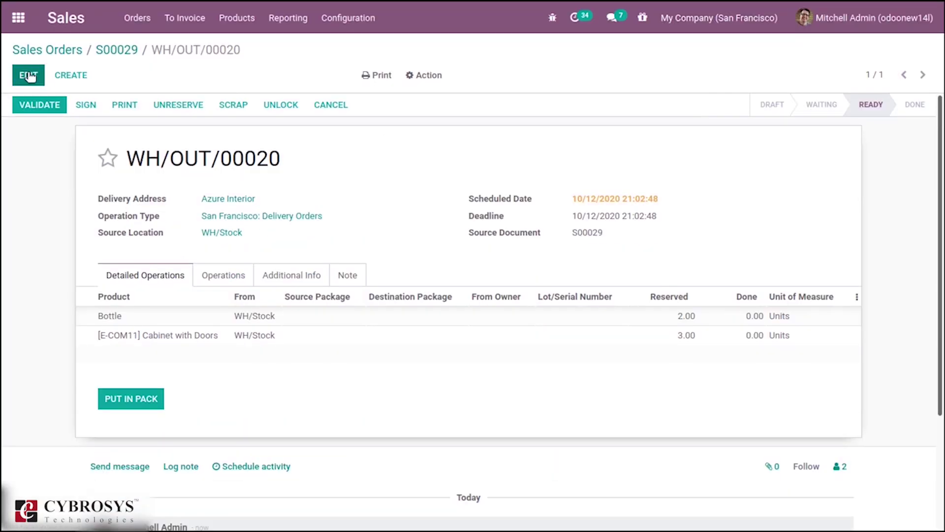
# - Assign new package pack000003 to the Bottle and Cabinet with Doors lines and put them in pack
pyautogui.click(29, 75)
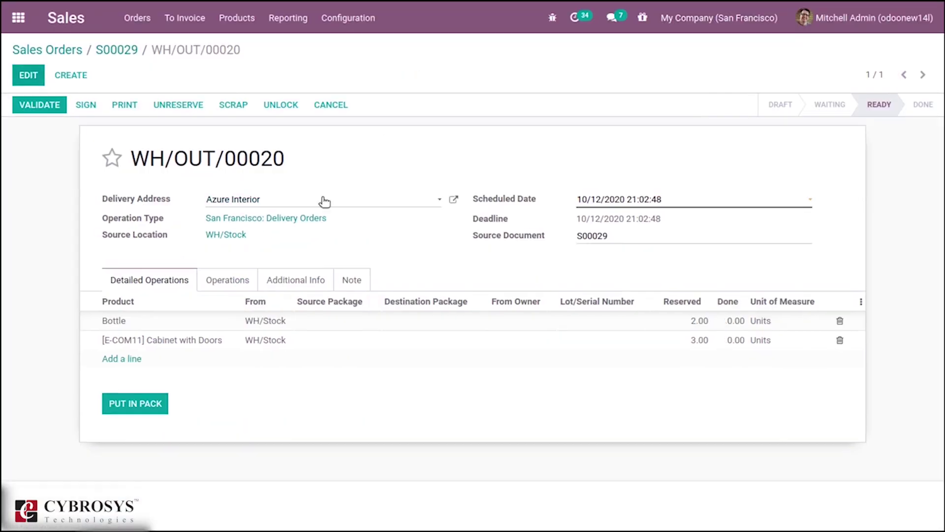
pyautogui.click(414, 329)
pyautogui.click(413, 327)
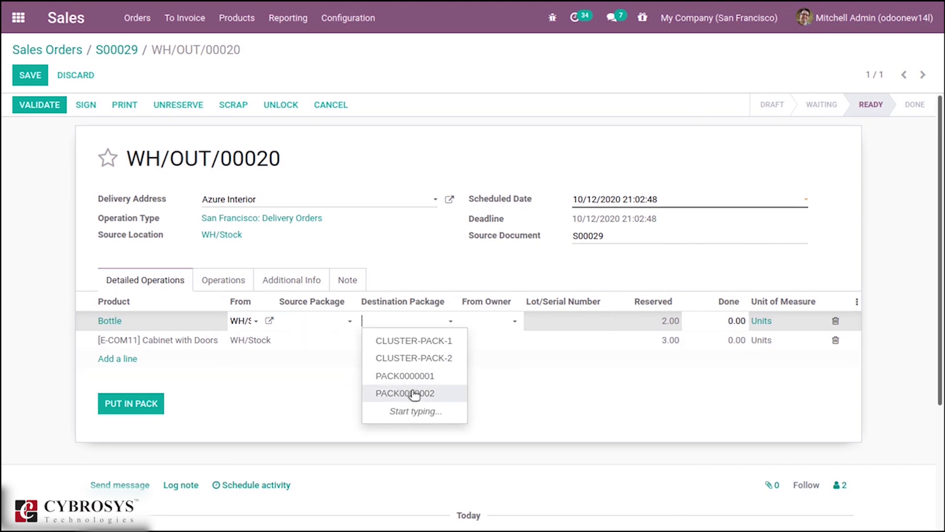
pyautogui.click(400, 409)
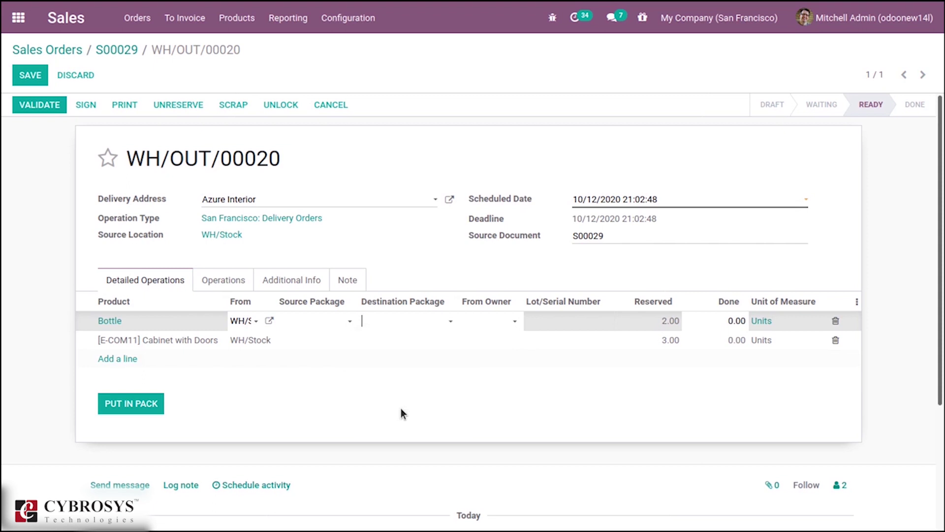
pyautogui.click(396, 329)
pyautogui.write('pa')
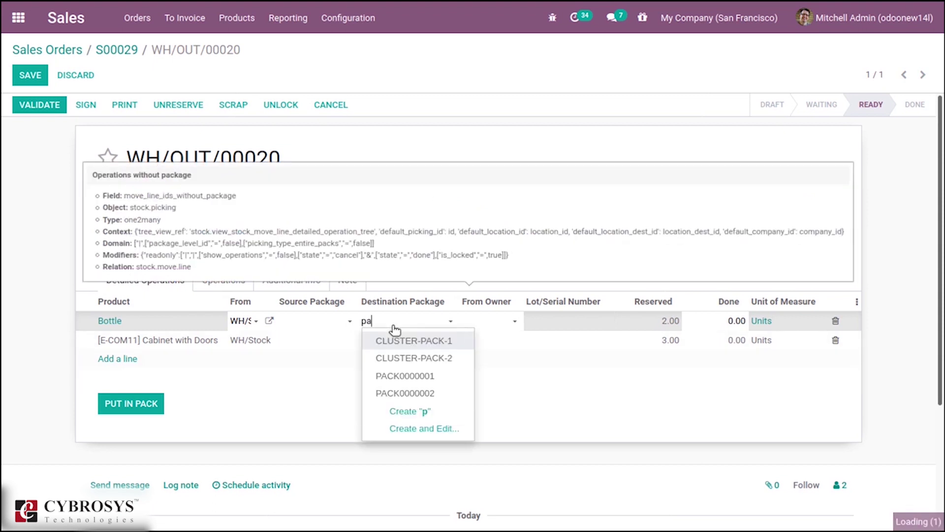
pyautogui.write('ck')
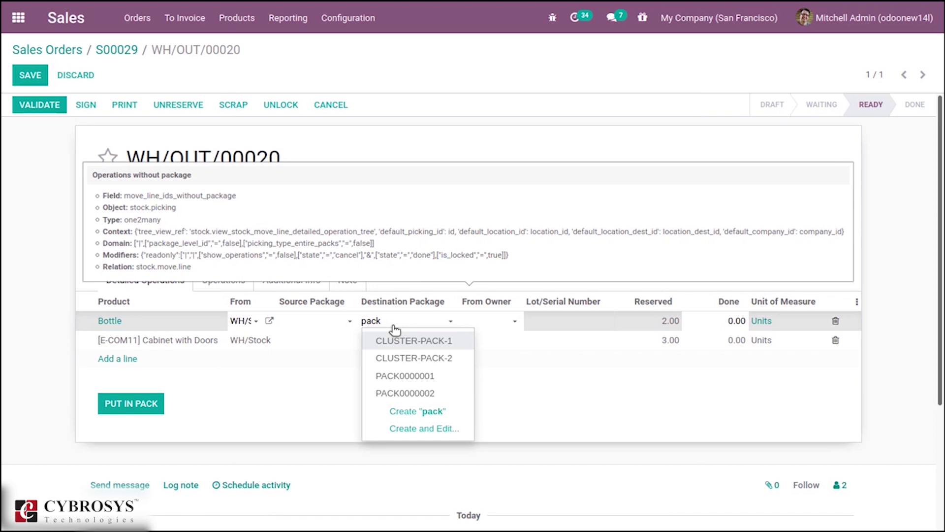
pyautogui.write('00')
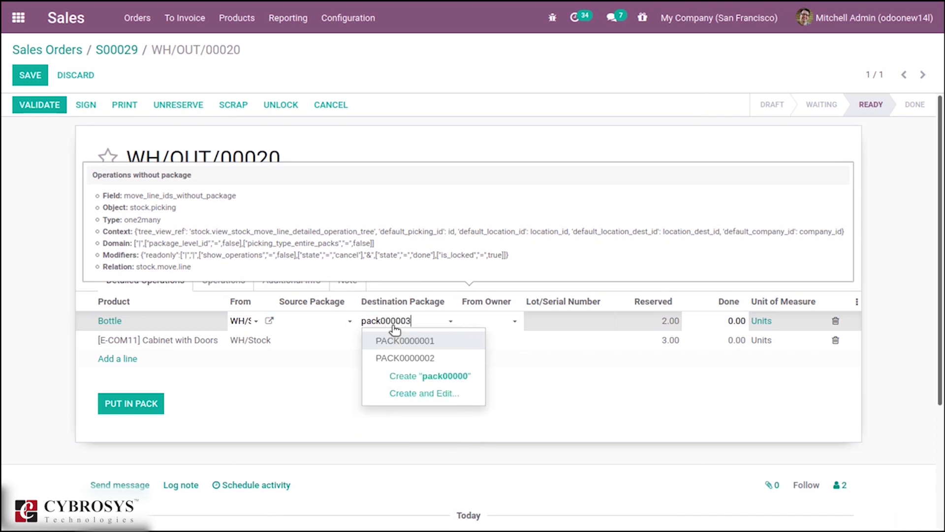
pyautogui.write('0003')
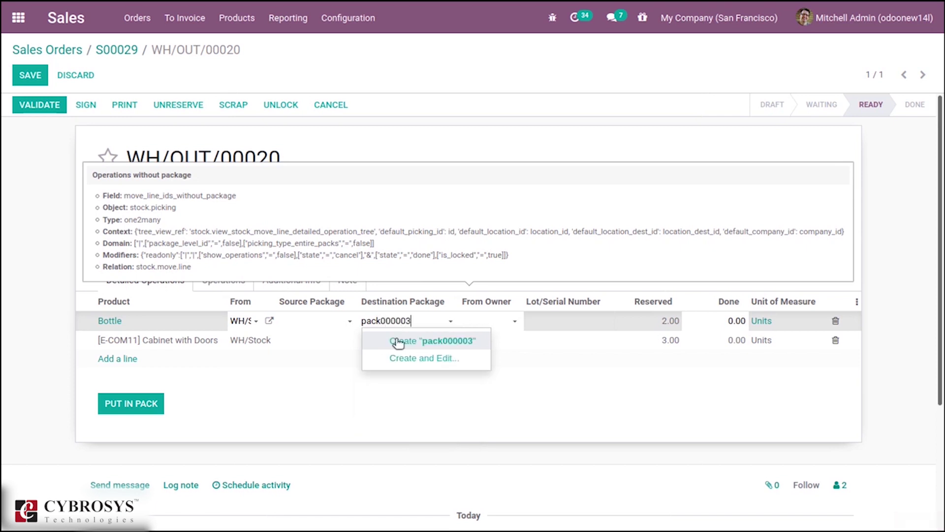
pyautogui.click(423, 346)
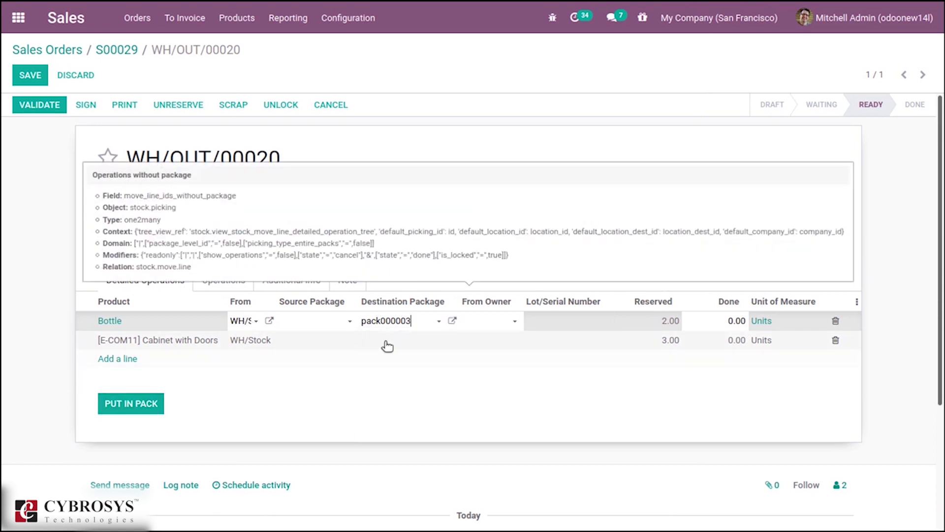
pyautogui.click(410, 347)
pyautogui.click(407, 344)
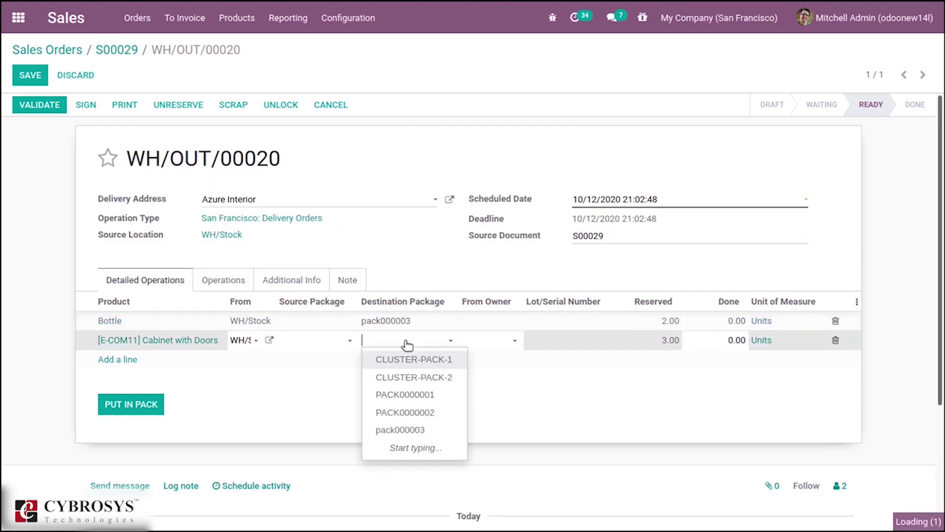
pyautogui.click(417, 429)
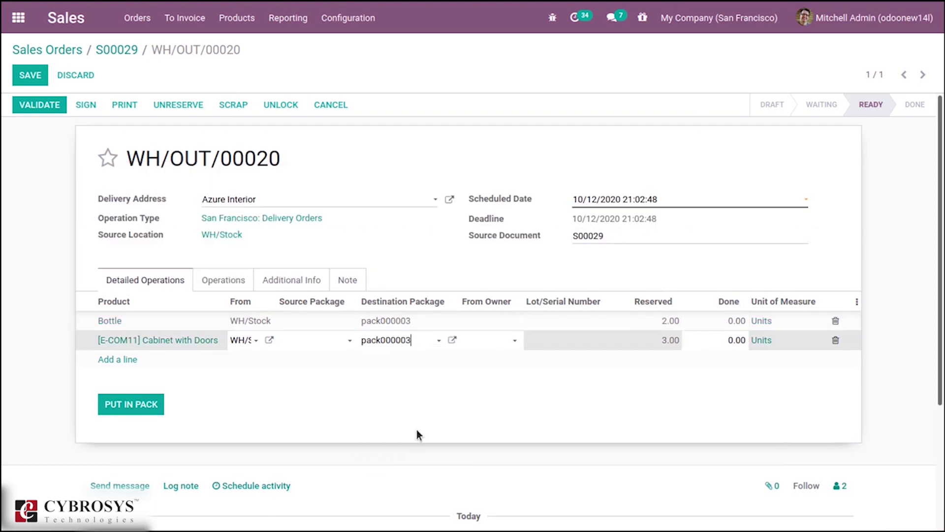
pyautogui.click(132, 407)
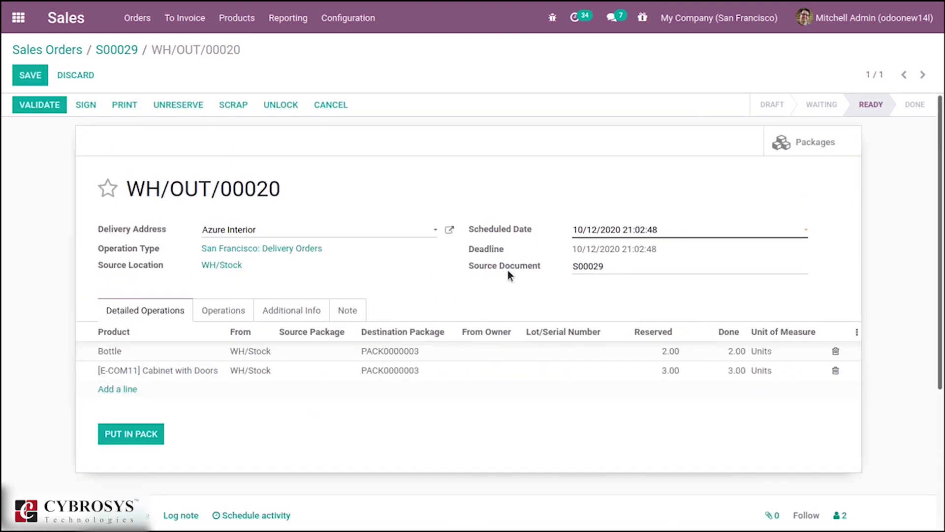
# - Open package PACK0000003 from the delivery's Packages button, then go back to WH/OUT/00020
pyautogui.click(806, 143)
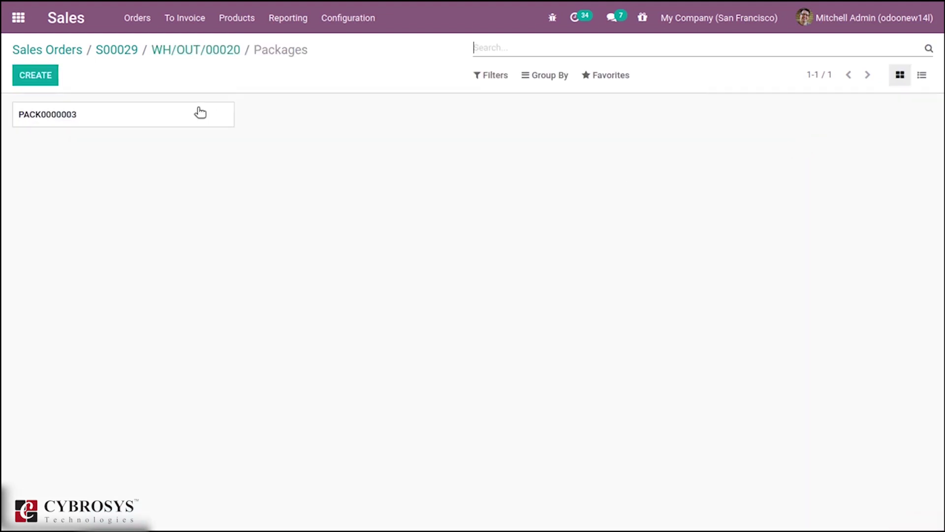
pyautogui.click(95, 120)
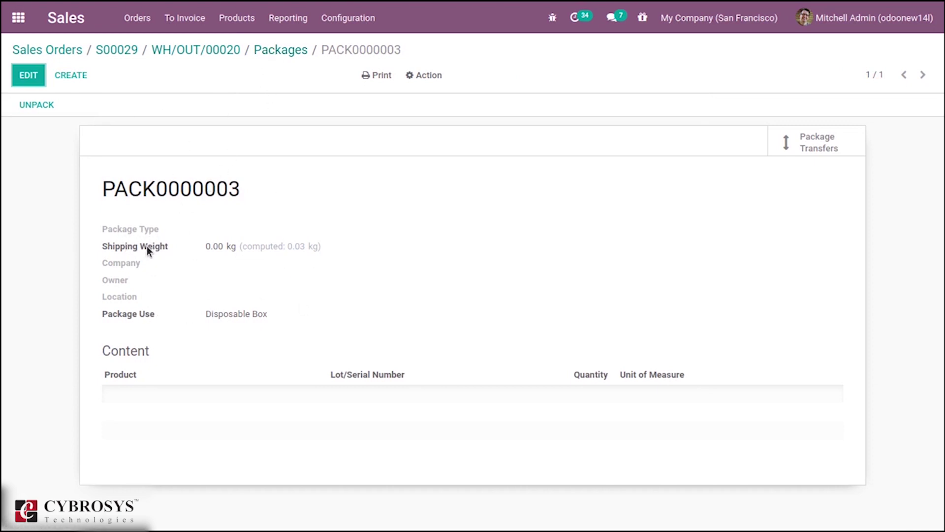
pyautogui.click(28, 76)
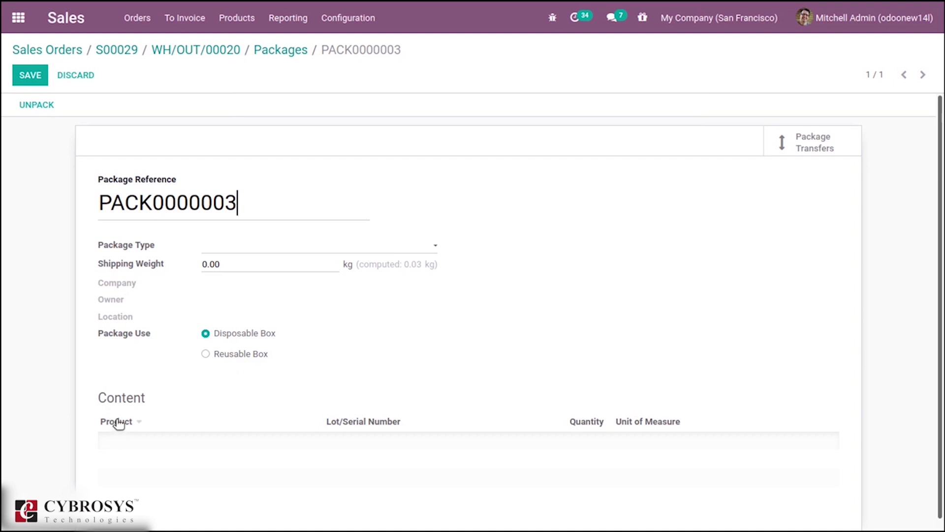
pyautogui.click(284, 50)
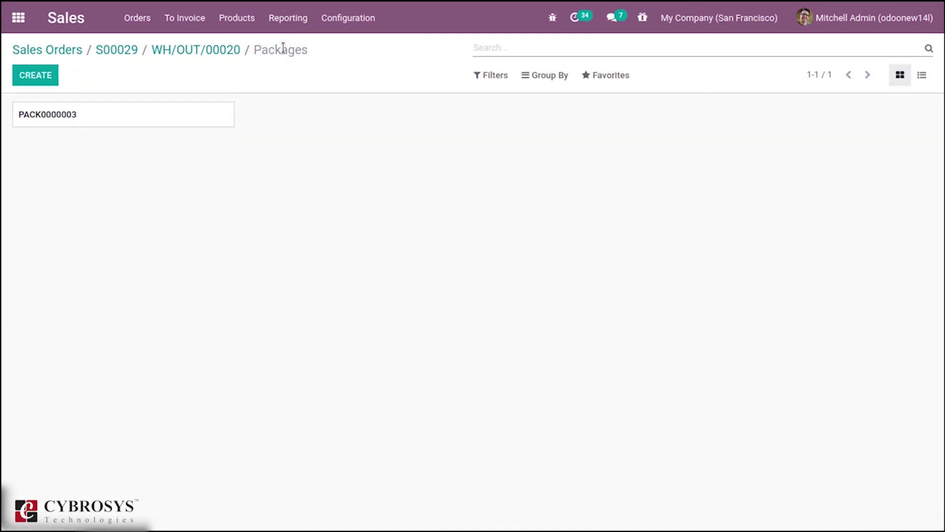
pyautogui.click(222, 53)
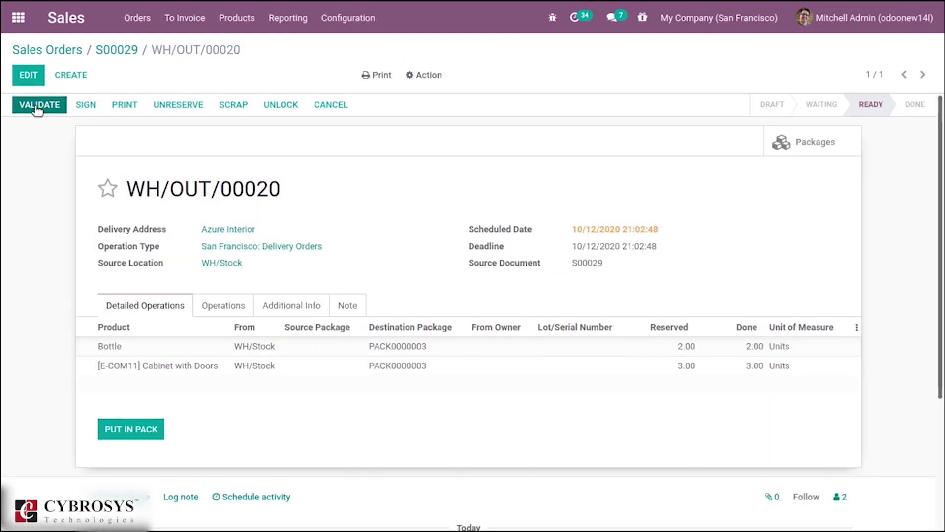
# - Validate WH/OUT/00020 and open PACK0000003 to check its 2 Bottles and 3 Cabinets with Doors
pyautogui.click(36, 107)
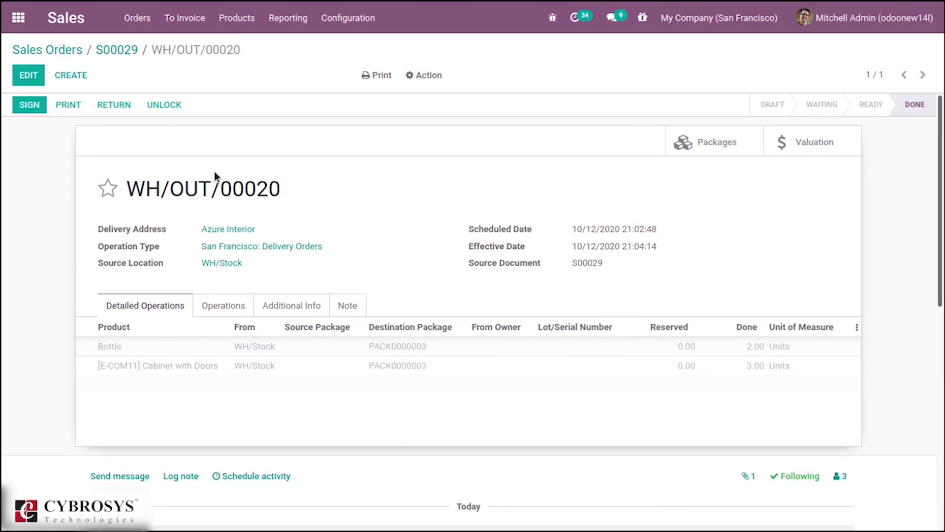
pyautogui.click(717, 143)
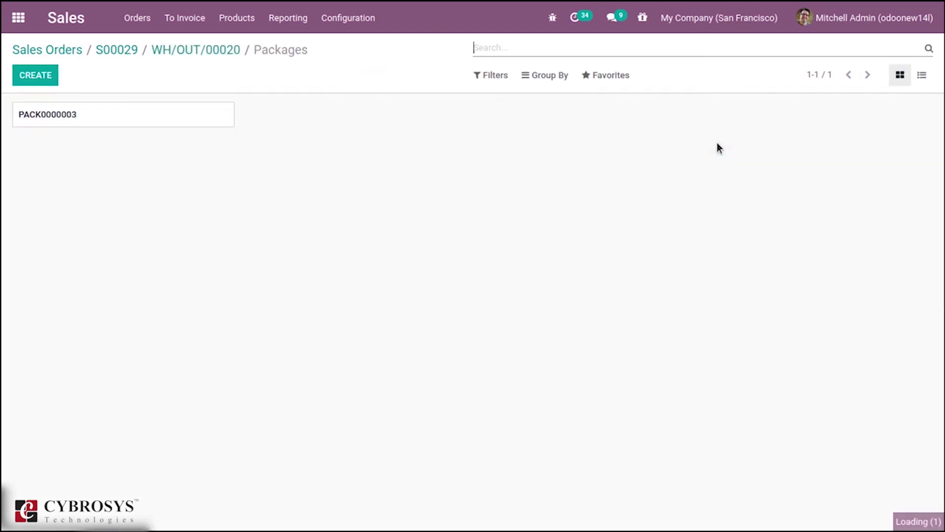
pyautogui.click(115, 119)
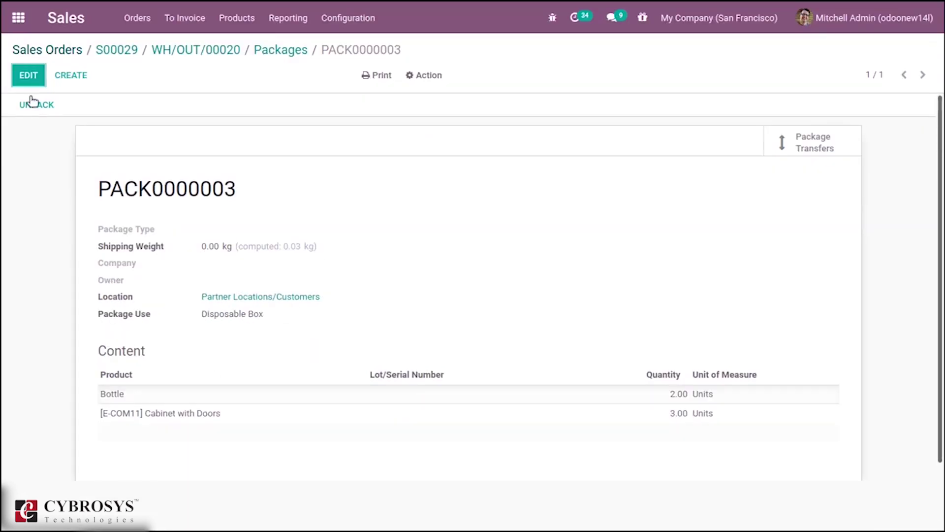
pyautogui.click(18, 18)
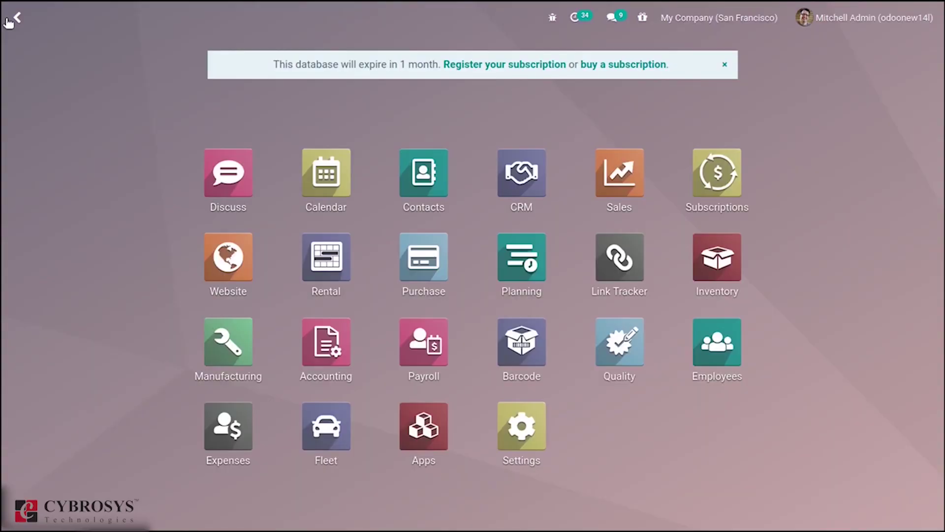
pyautogui.click(709, 271)
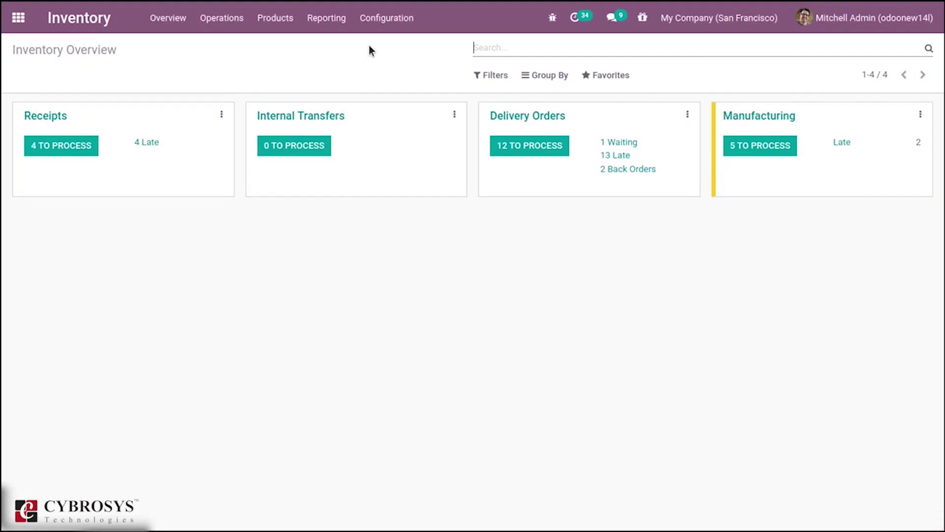
pyautogui.click(278, 26)
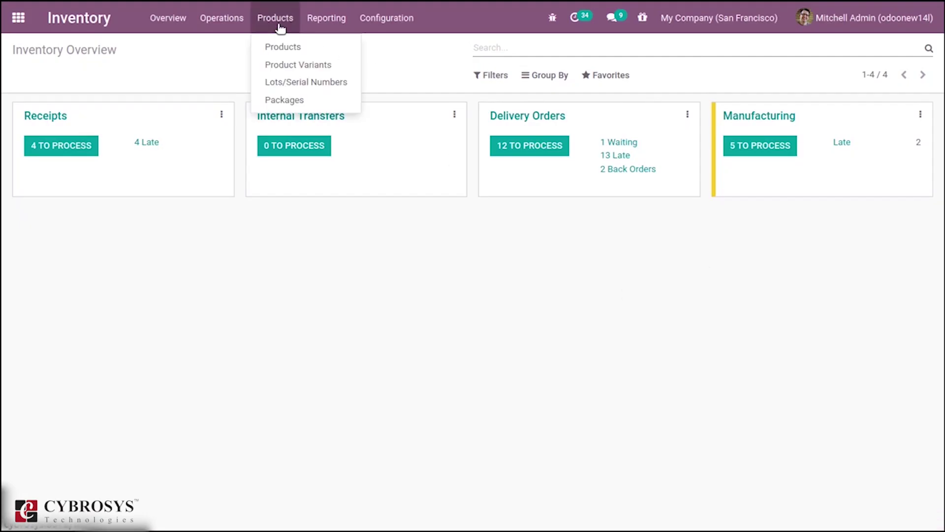
pyautogui.click(288, 100)
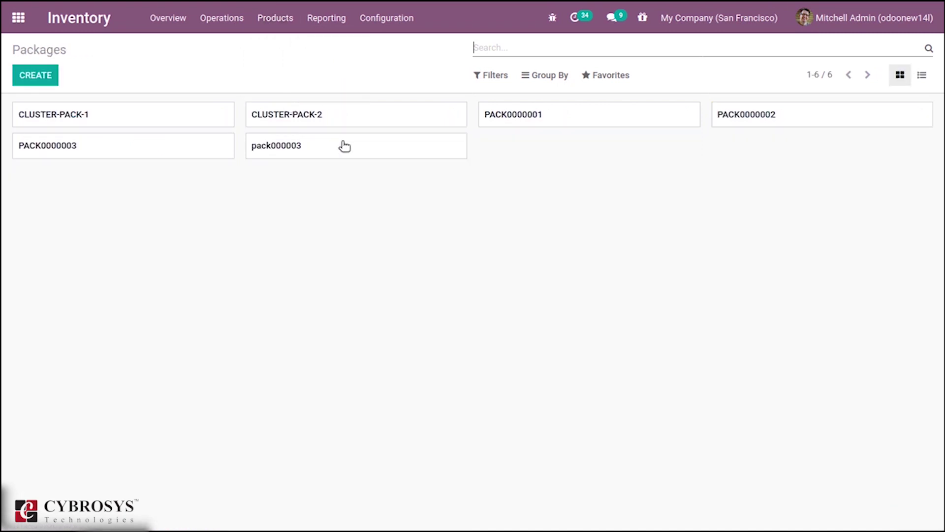
pyautogui.click(286, 150)
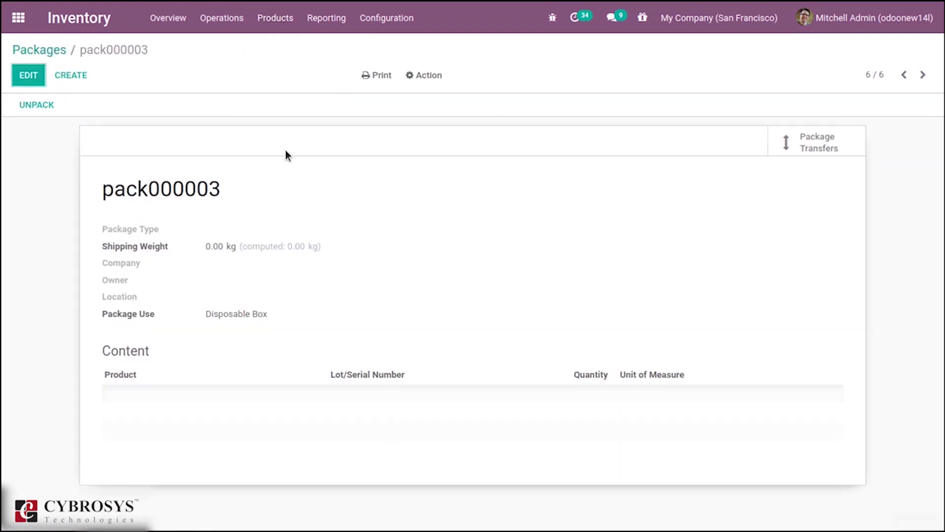
pyautogui.click(46, 49)
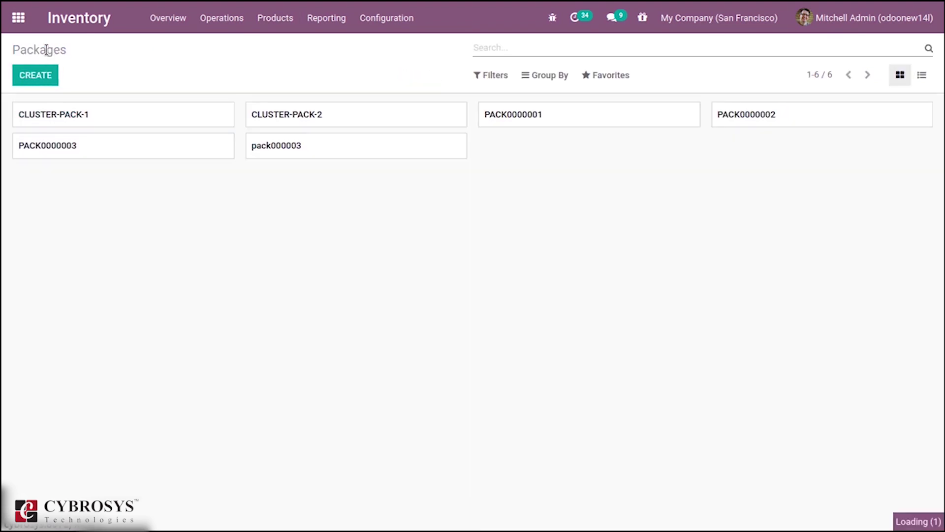
pyautogui.click(176, 146)
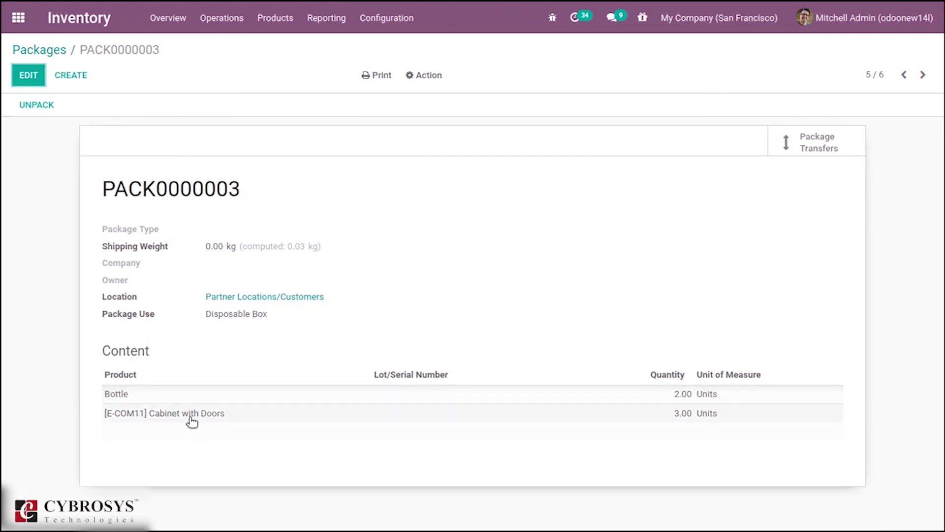
pyautogui.moveTo(154, 430)
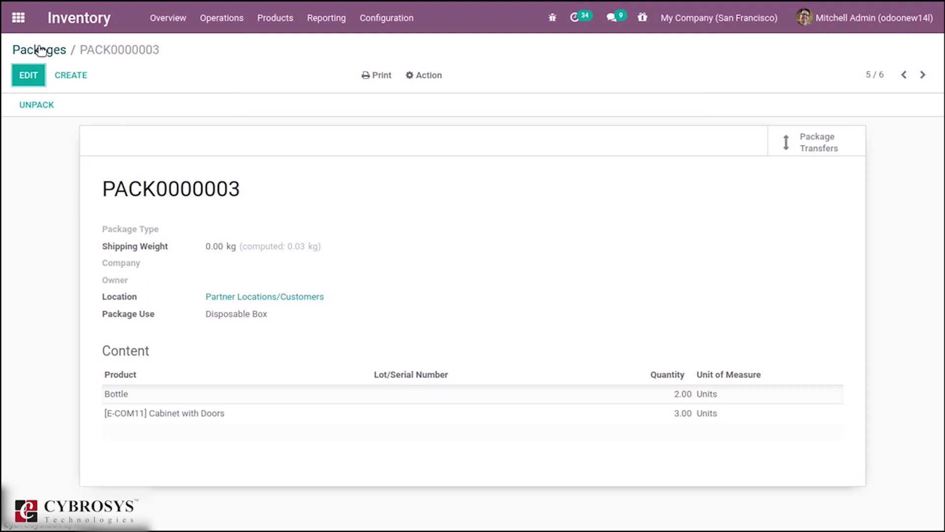
pyautogui.click(21, 21)
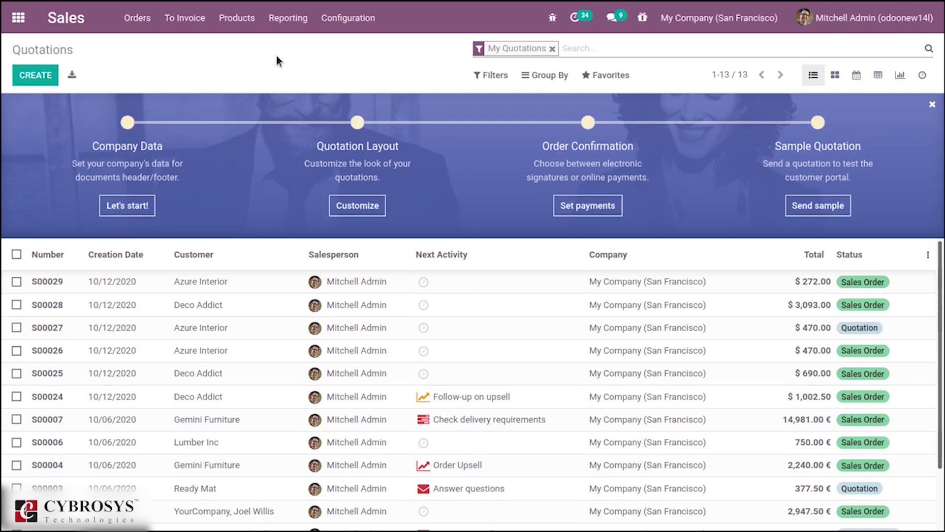
# - Create and save a delivery package type 'delivery package1' under Inventory > Configuration > Delivery Packages
pyautogui.click(6, 8)
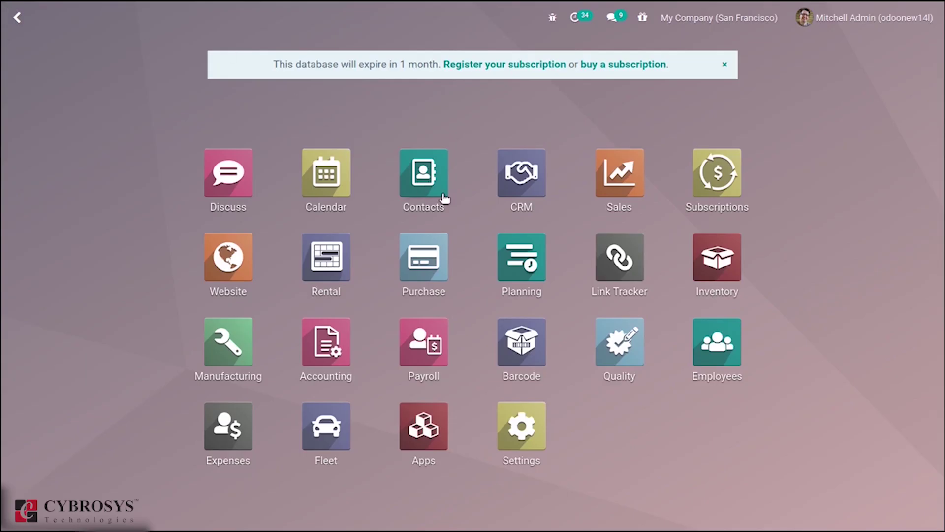
pyautogui.click(747, 273)
pyautogui.click(401, 18)
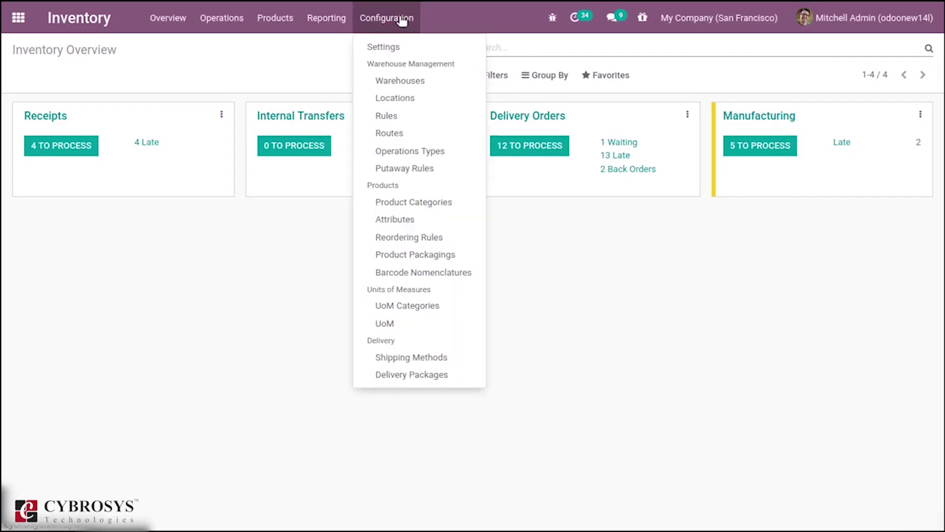
pyautogui.click(415, 375)
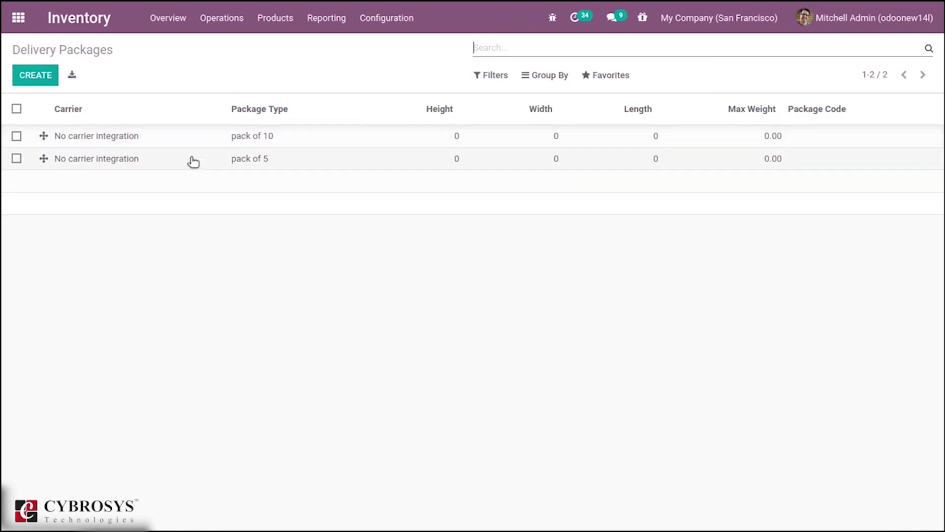
pyautogui.click(34, 78)
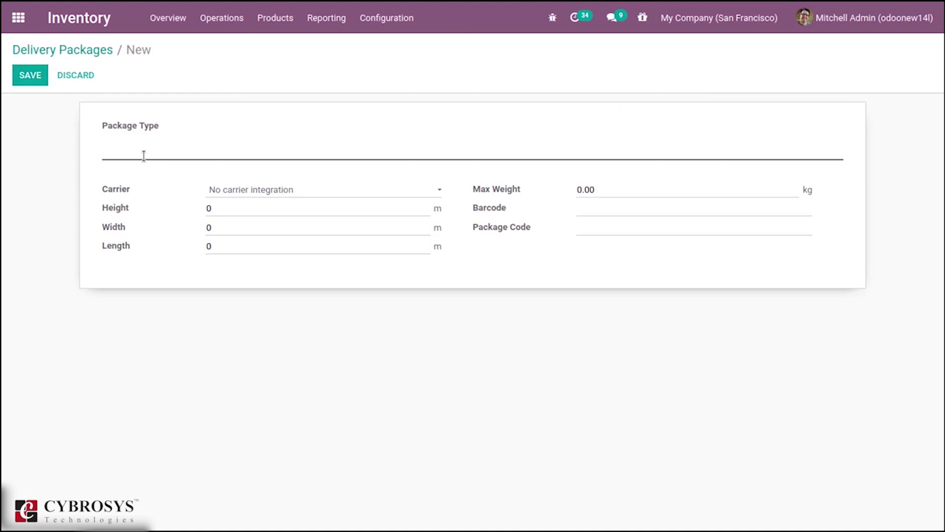
pyautogui.write('delivery')
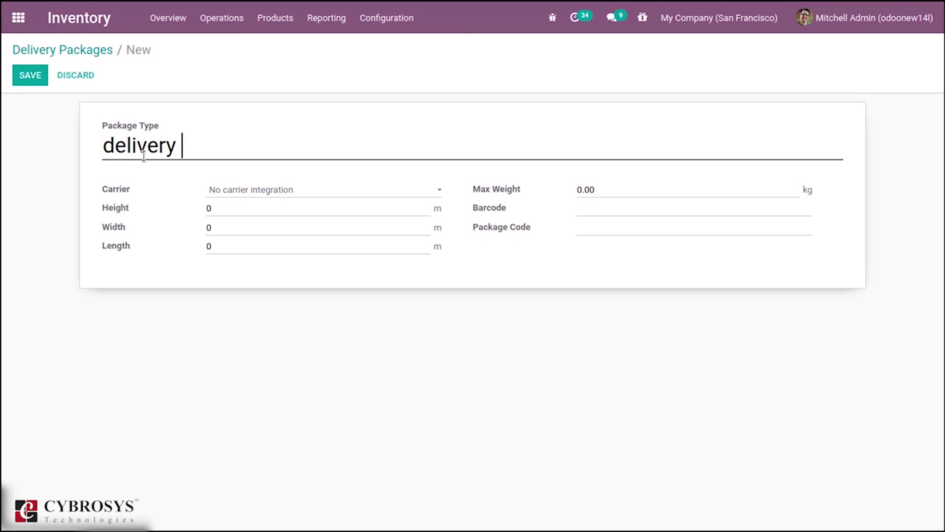
pyautogui.write(' packa')
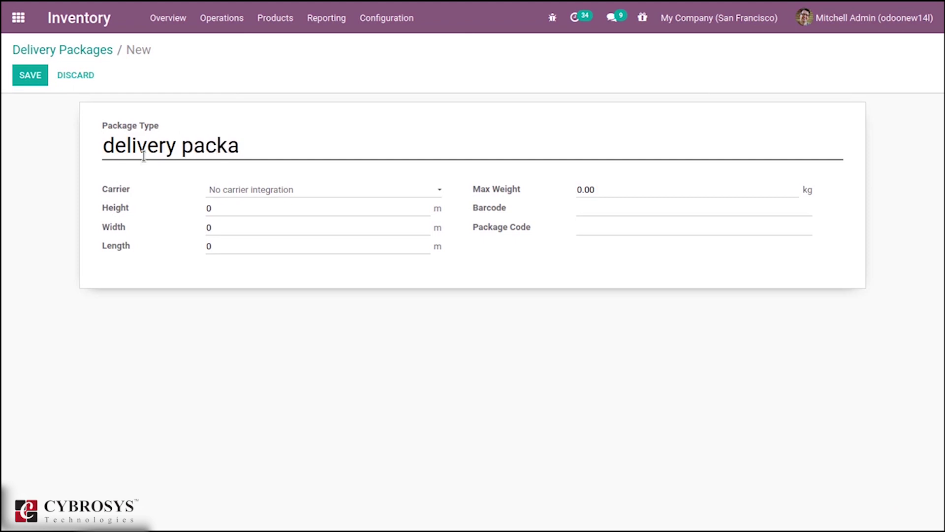
pyautogui.write('ge1')
pyautogui.click(31, 75)
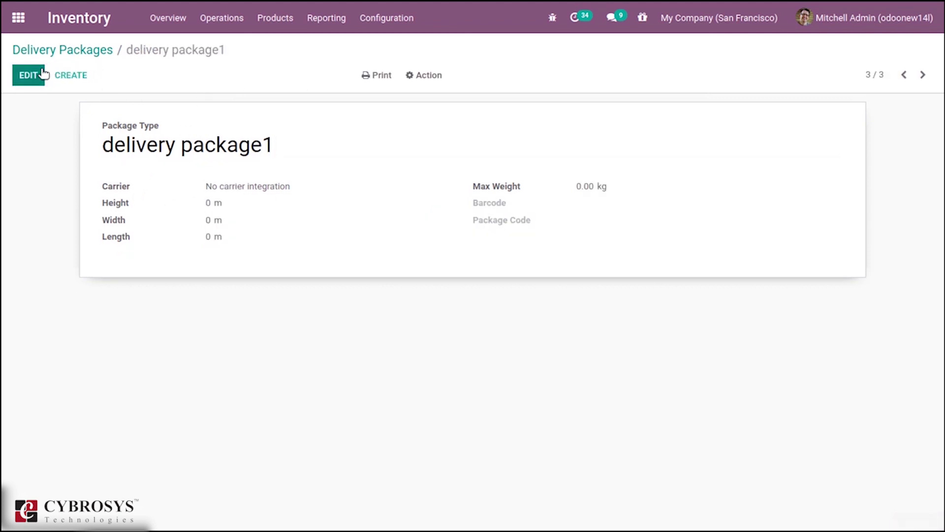
# - Tick the UPS, FedEx, bpost, DHL USA, USPS and Easypost connectors in Inventory settings and save
pyautogui.click(400, 18)
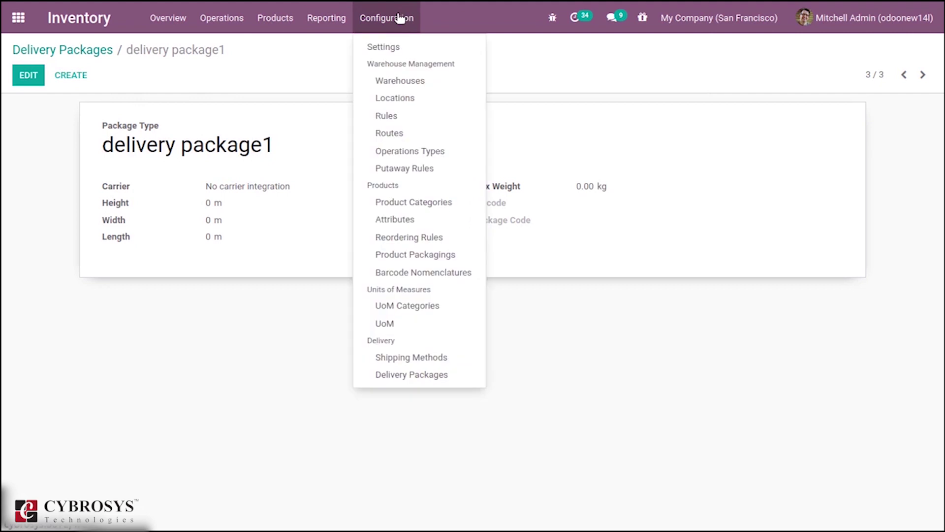
pyautogui.click(401, 44)
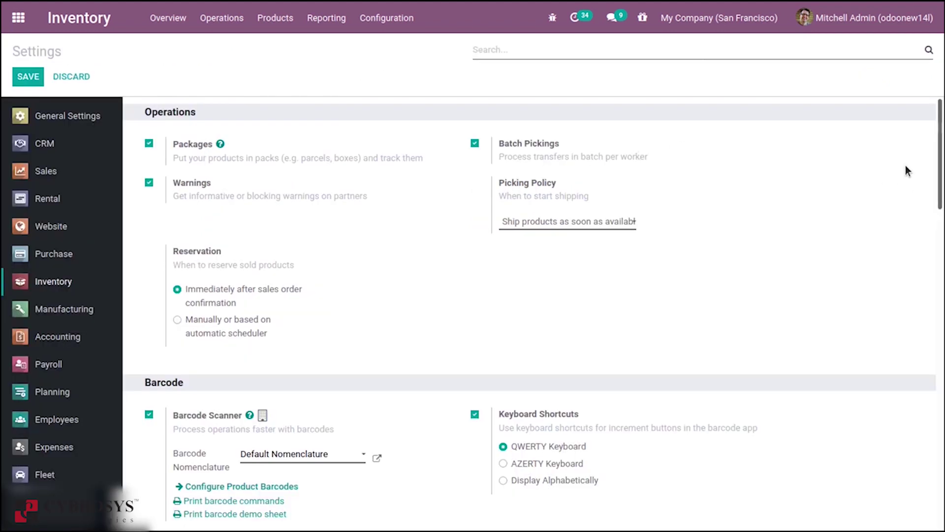
pyautogui.moveTo(940, 153); pyautogui.dragTo(941, 320)
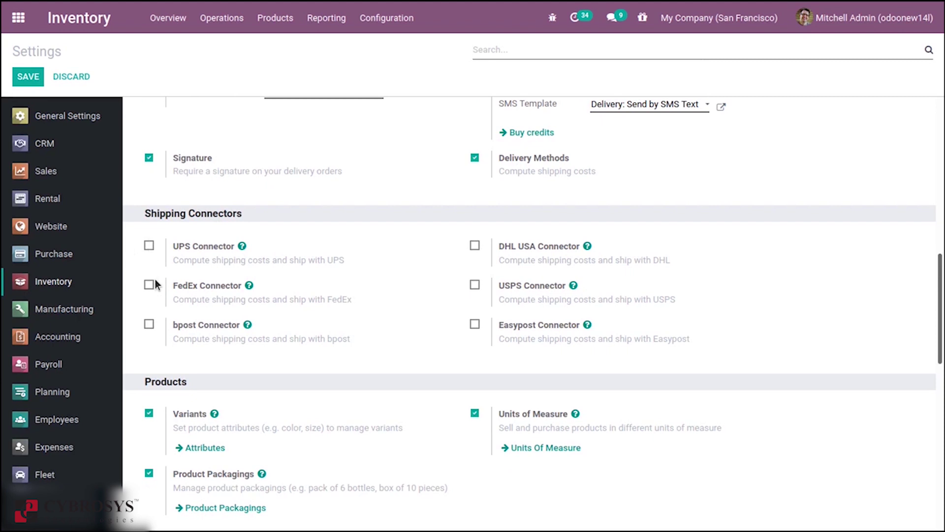
pyautogui.click(149, 245)
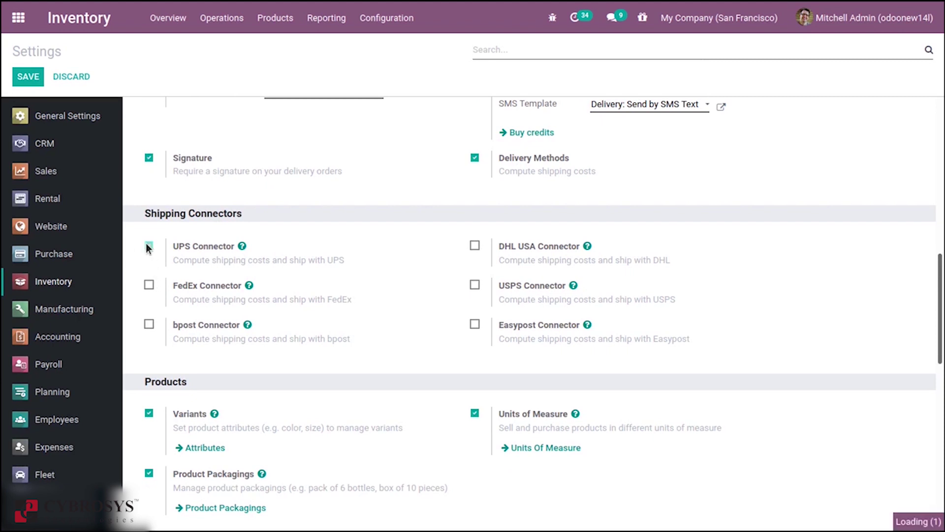
pyautogui.click(150, 286)
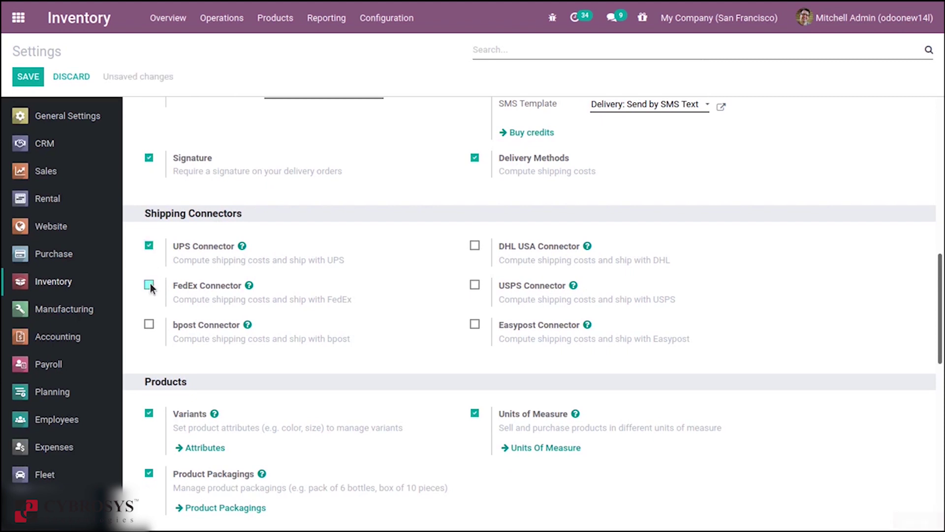
pyautogui.click(149, 324)
pyautogui.click(475, 251)
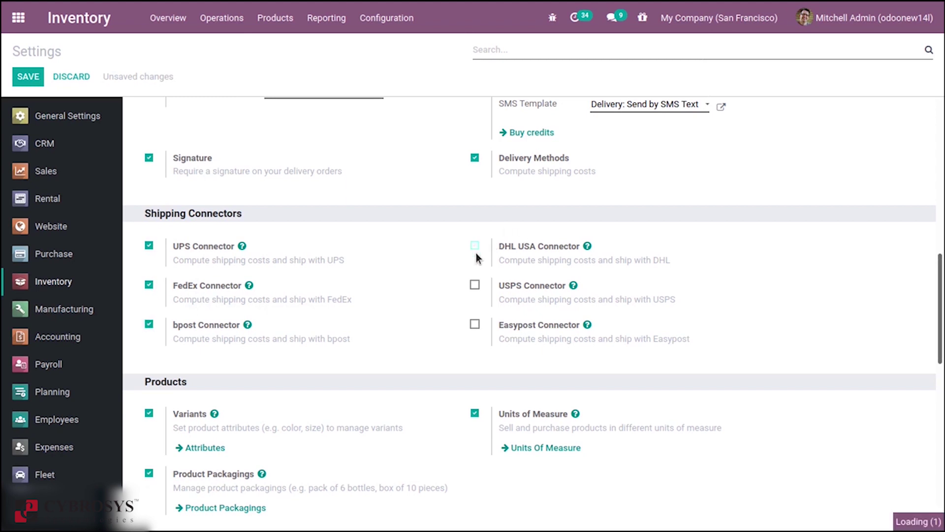
pyautogui.click(474, 286)
pyautogui.click(474, 324)
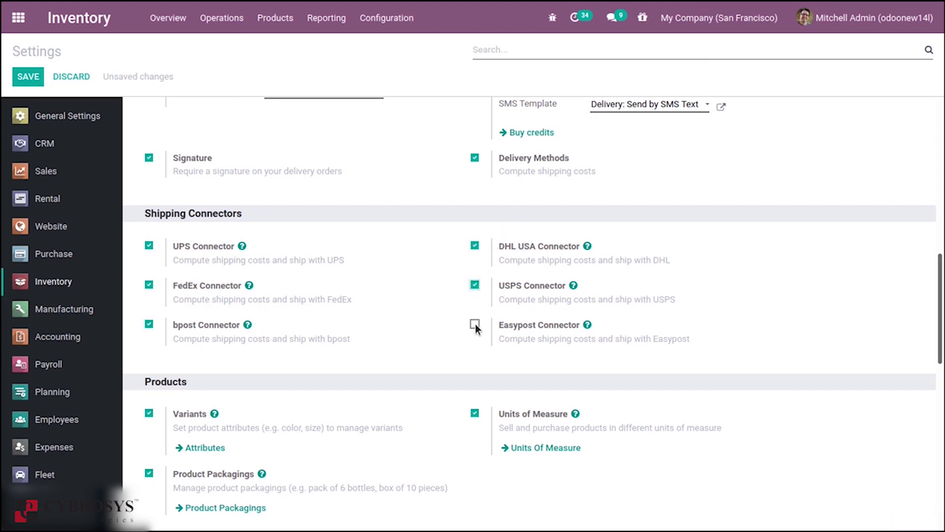
pyautogui.moveTo(941, 301); pyautogui.dragTo(941, 196)
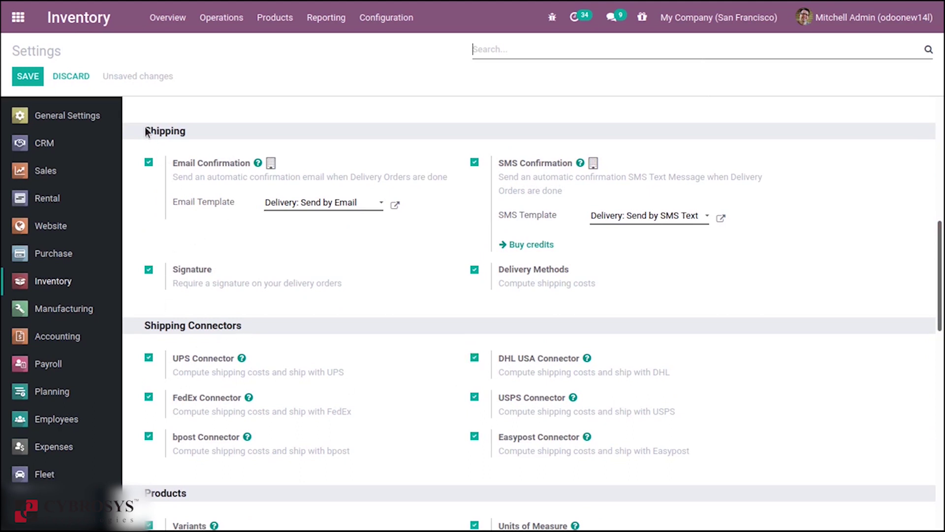
pyautogui.click(26, 76)
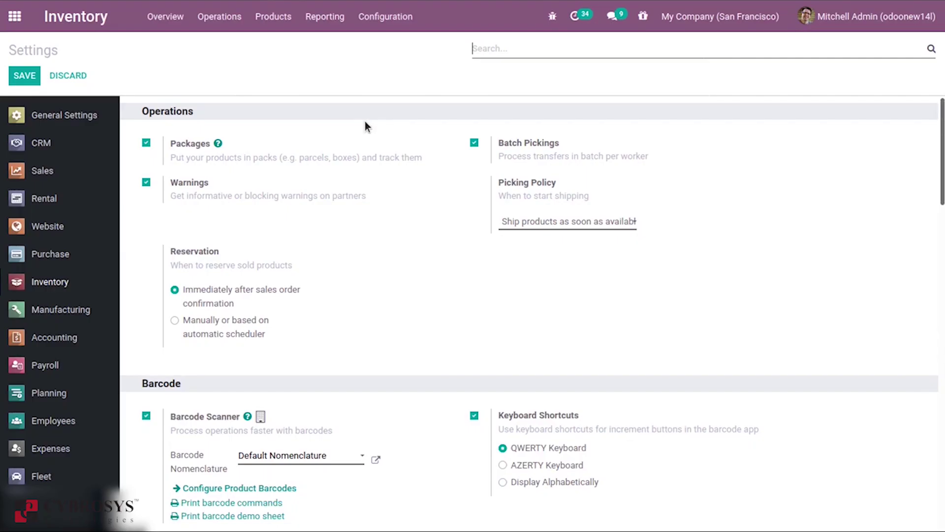
# - Open Inventory Configuration > Delivery Packages and browse the list of 28 package types
pyautogui.click(383, 22)
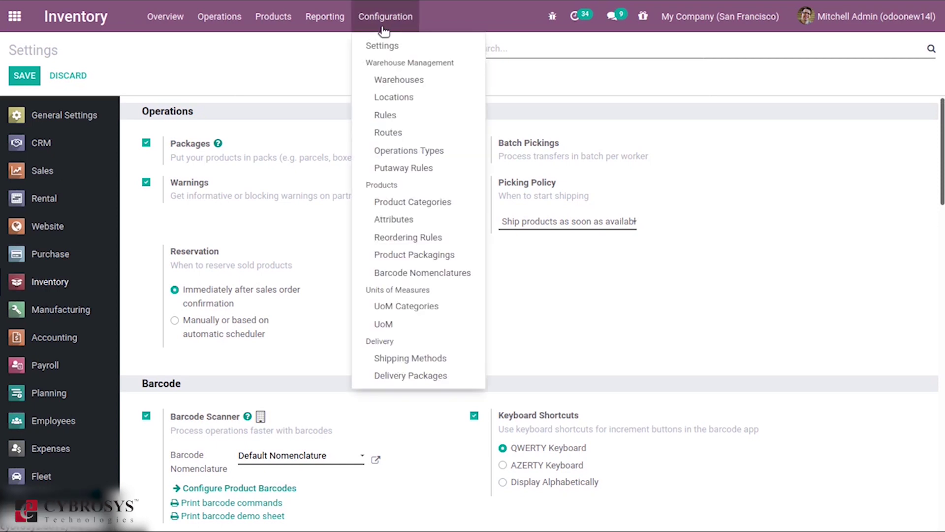
pyautogui.click(416, 375)
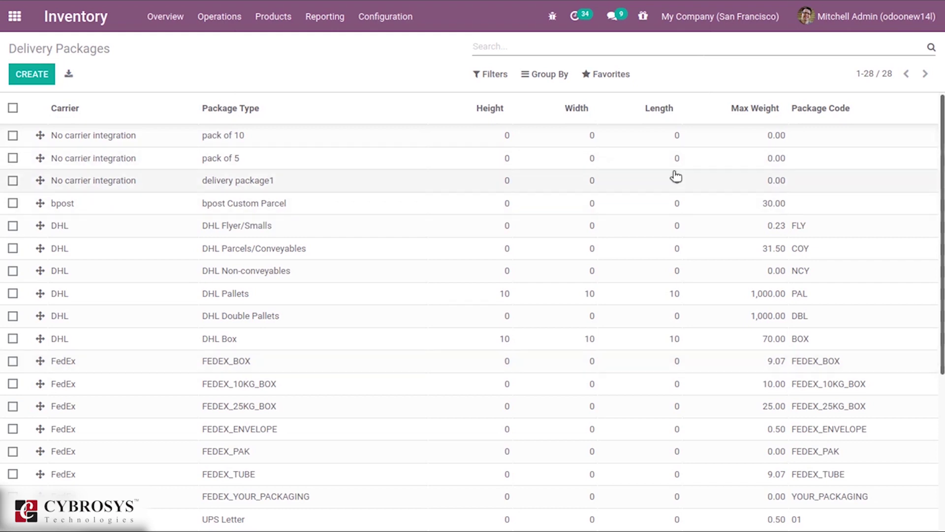
pyautogui.scroll(-2, 942, 254)
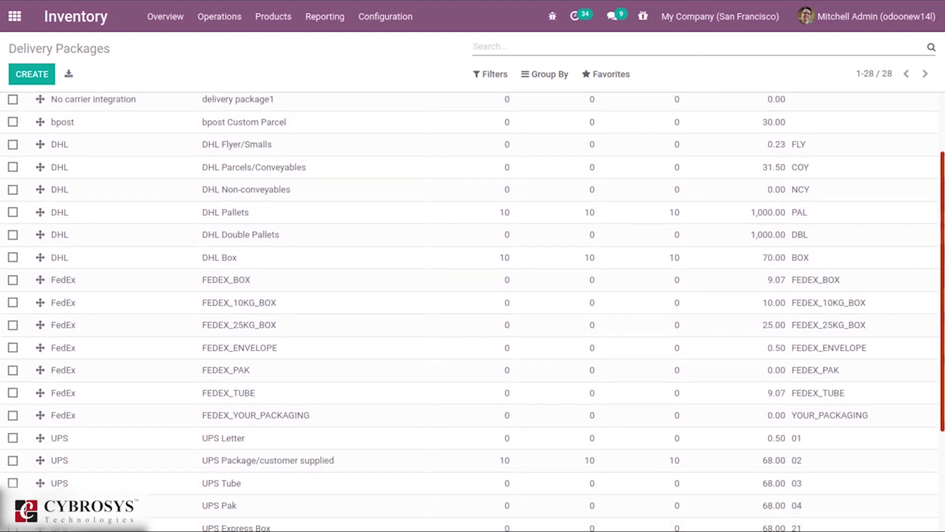
pyautogui.scroll(-3, 943, 253)
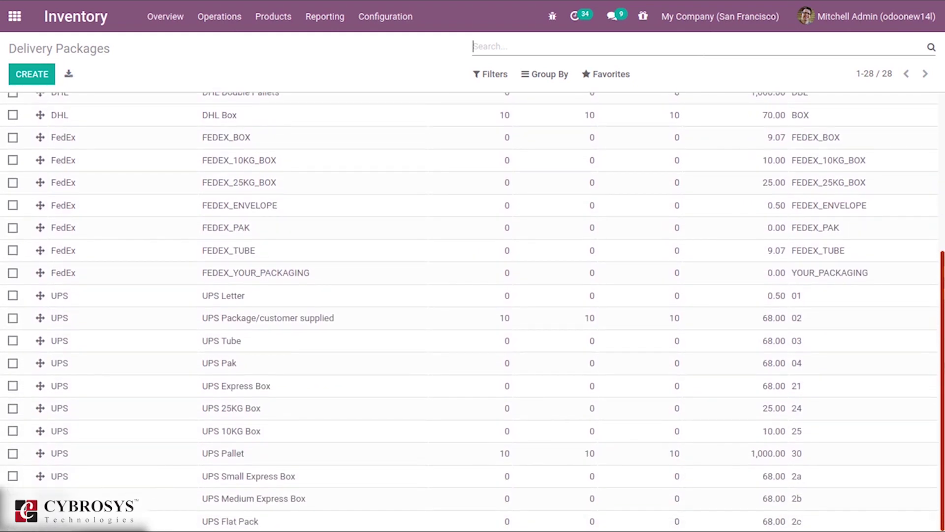
pyautogui.scroll(5, 934, 134)
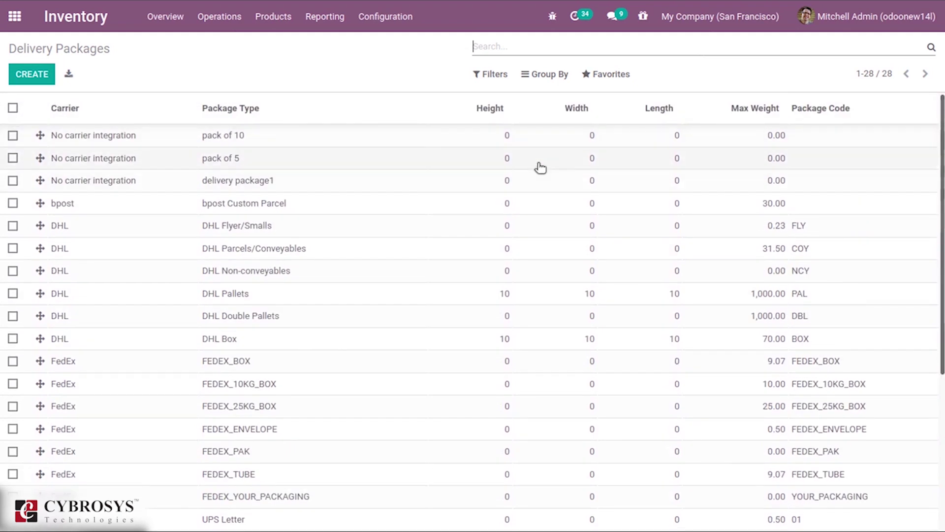
pyautogui.scroll(-4, 942, 354)
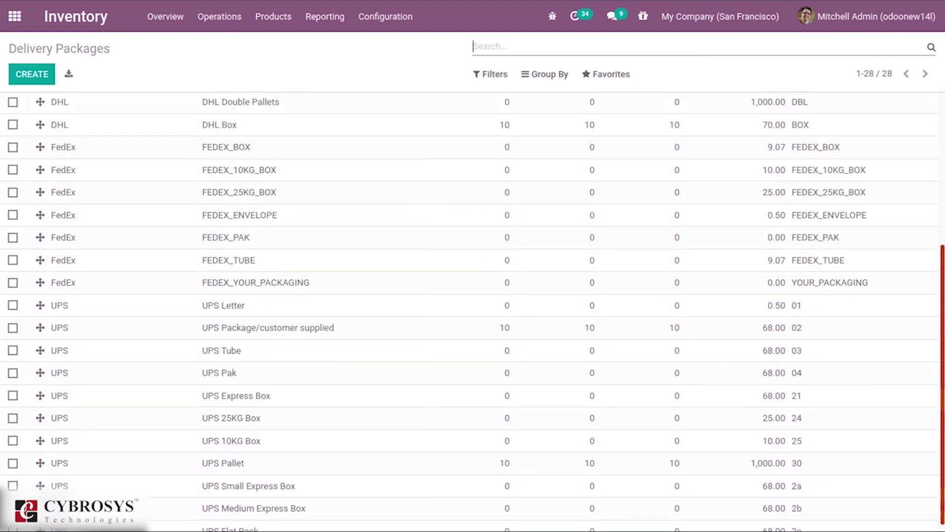
pyautogui.scroll(1, 941, 353)
pyautogui.scroll(5, 942, 353)
pyautogui.scroll(-5, 942, 202)
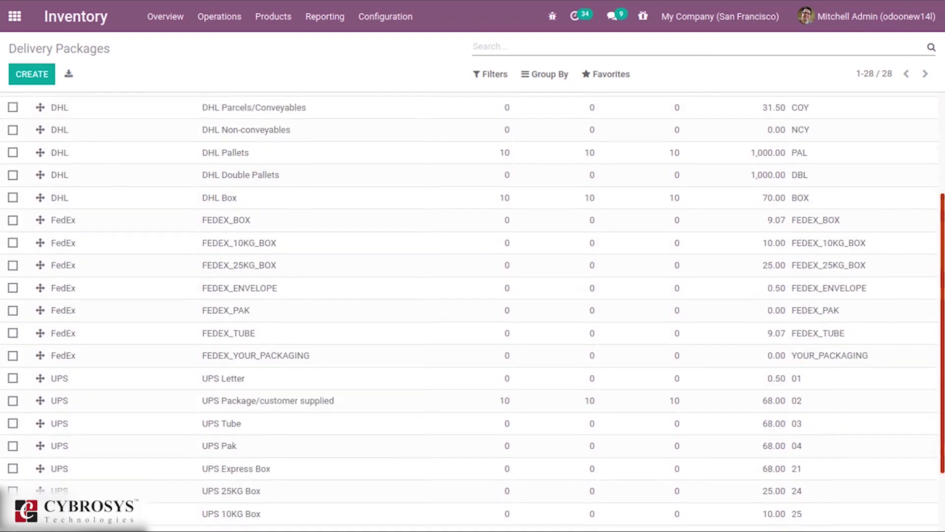
pyautogui.scroll(3, 932, 242)
pyautogui.scroll(1, 930, 237)
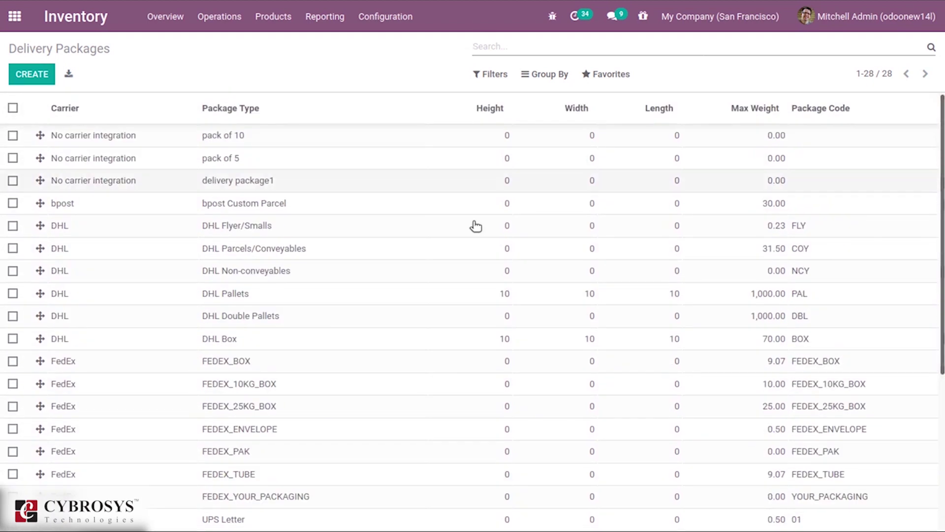
# - Open delivery package1, set its carrier to DHL, and save
pyautogui.click(282, 190)
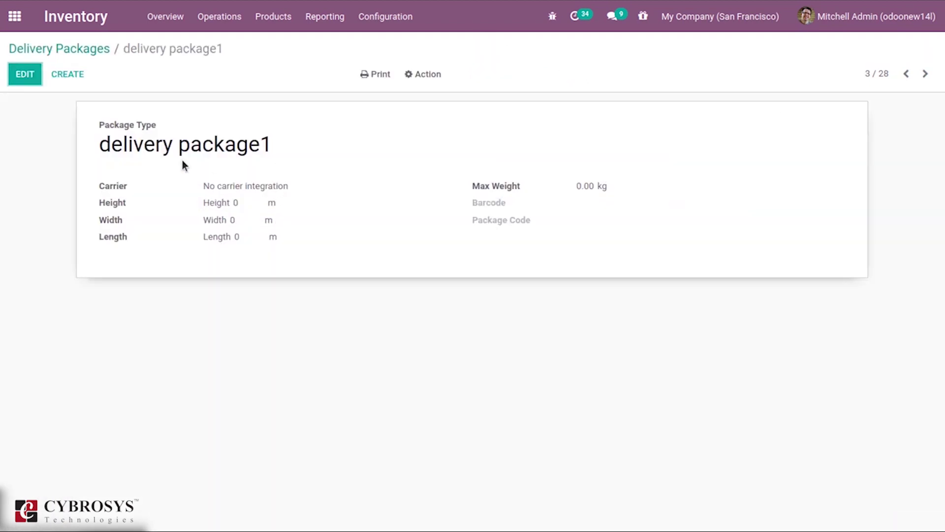
pyautogui.click(42, 75)
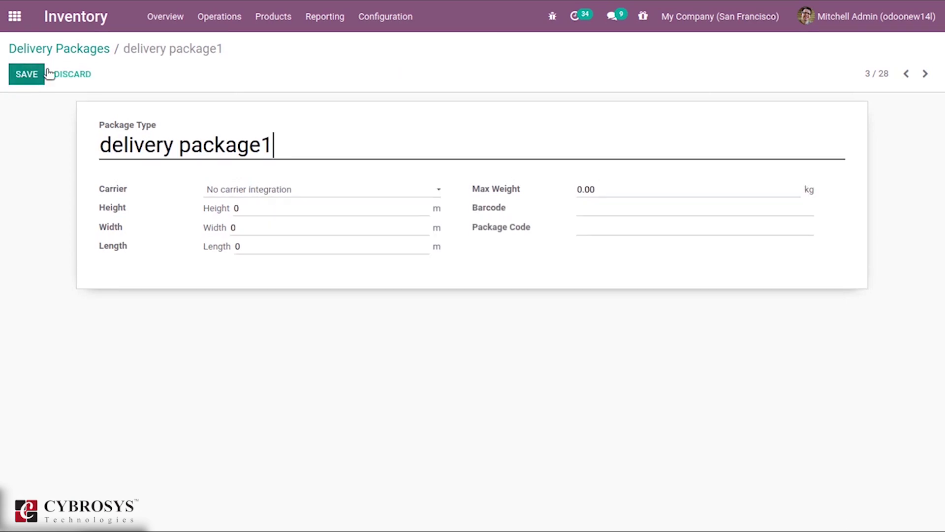
pyautogui.click(303, 189)
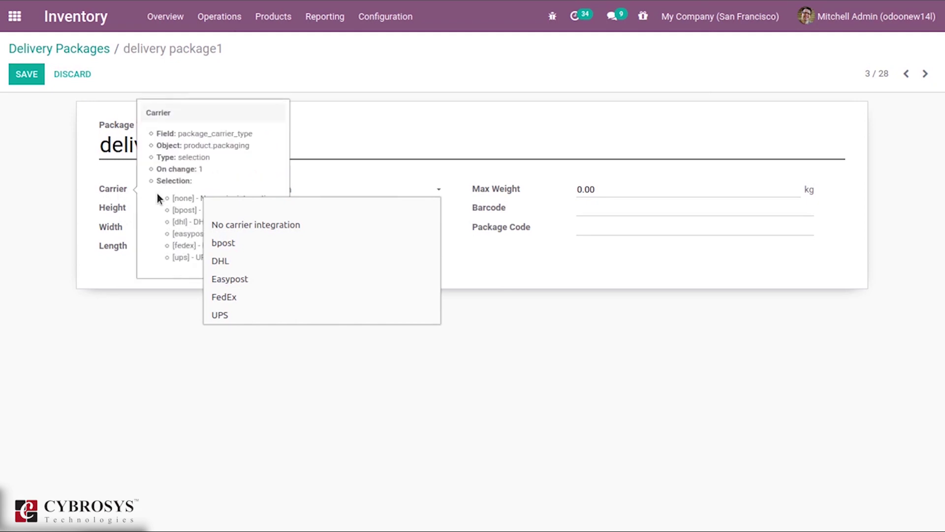
pyautogui.click(244, 261)
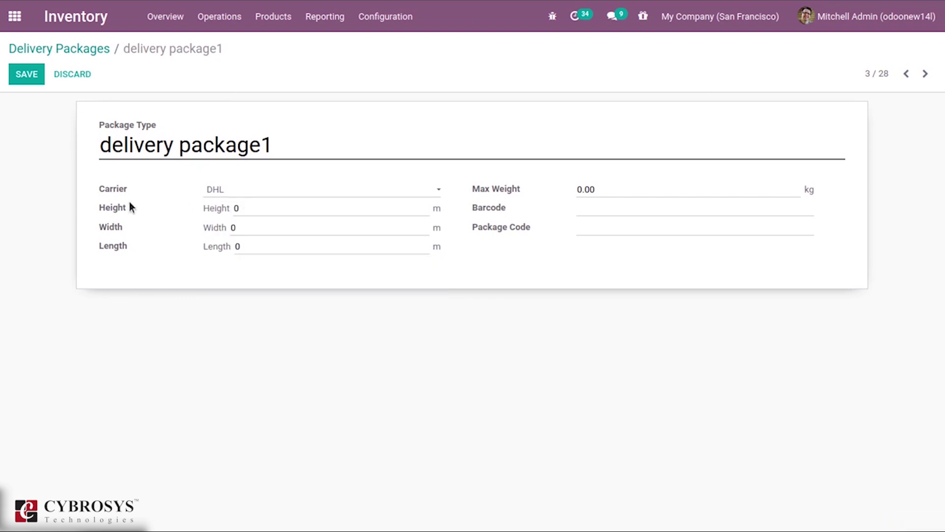
pyautogui.moveTo(122, 204)
pyautogui.click(21, 75)
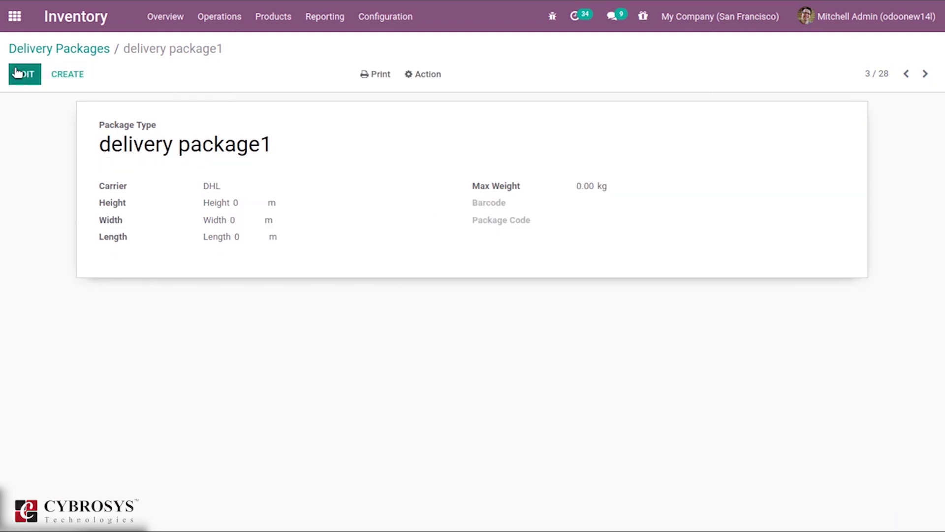
# - Set package code packdek2312 and height 1200, save, and return to Delivery Packages
pyautogui.click(19, 74)
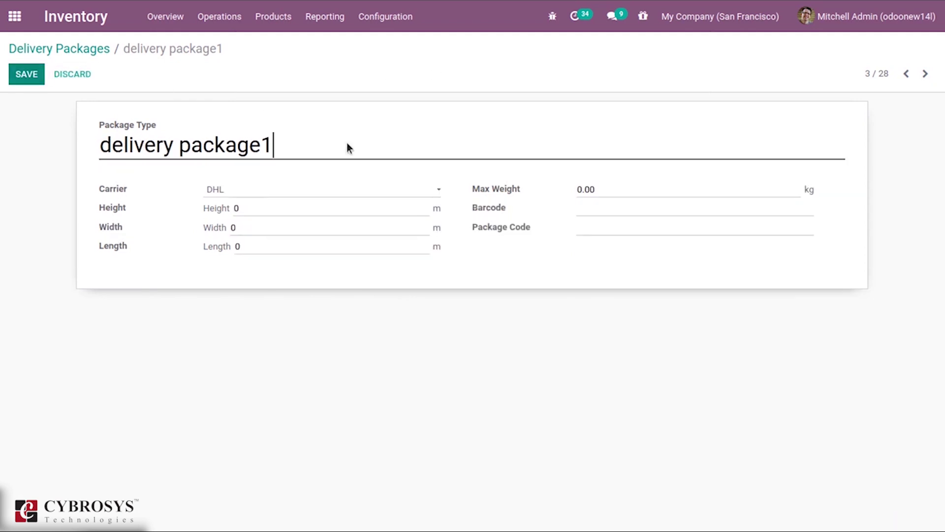
pyautogui.click(597, 227)
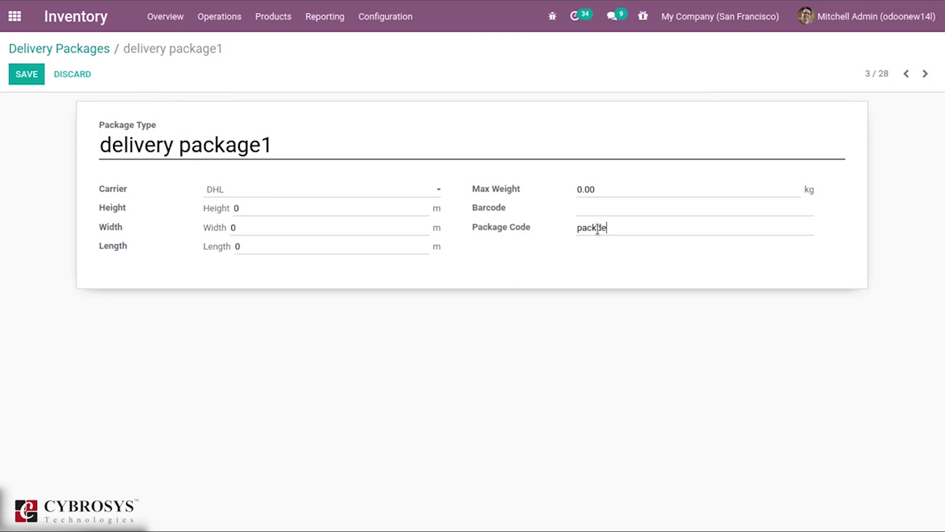
pyautogui.write('2312')
pyautogui.press('BackSpace')
pyautogui.press('BackSpace')
pyautogui.write('200')
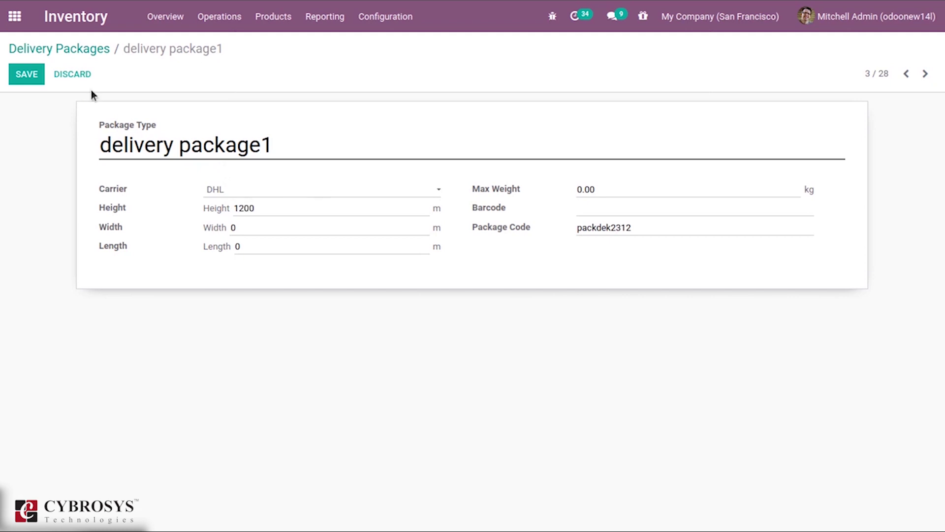
pyautogui.click(26, 75)
pyautogui.click(94, 52)
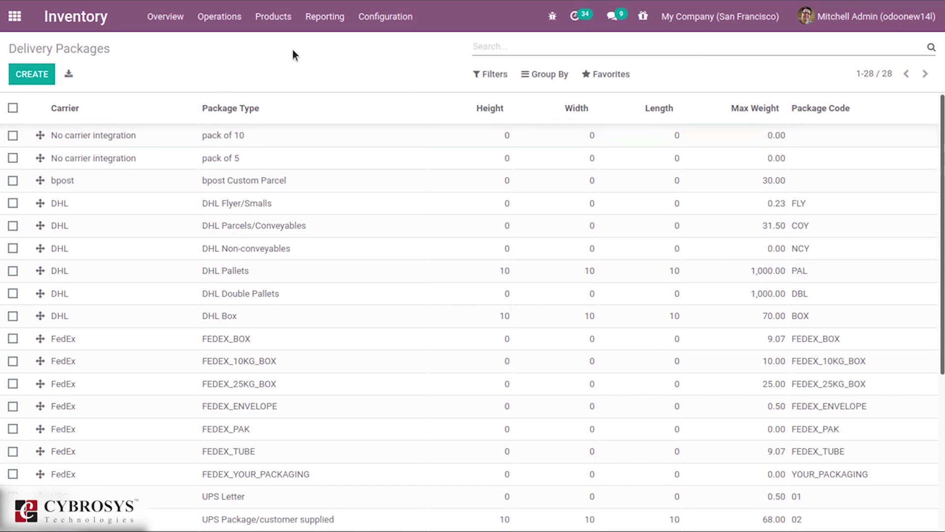
# - Open package PACK0000003 from Products > Packages for editing
pyautogui.click(276, 19)
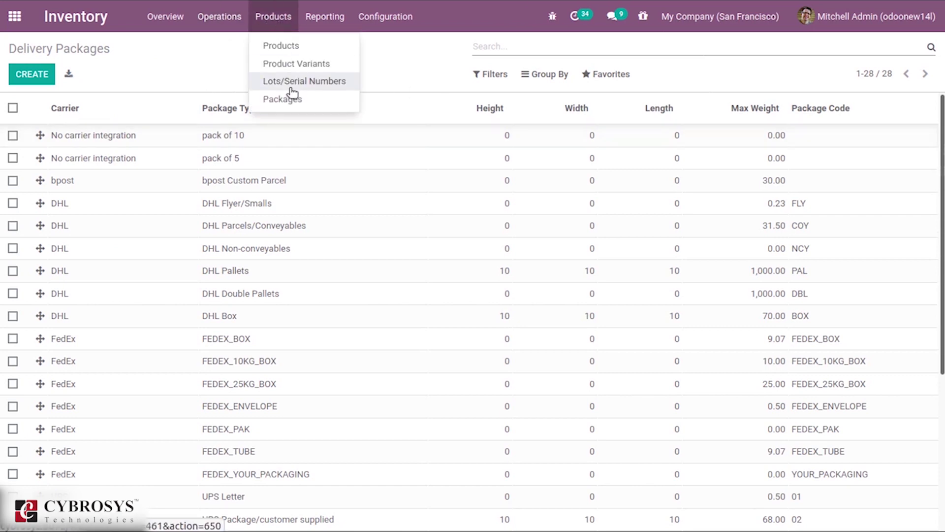
pyautogui.click(306, 103)
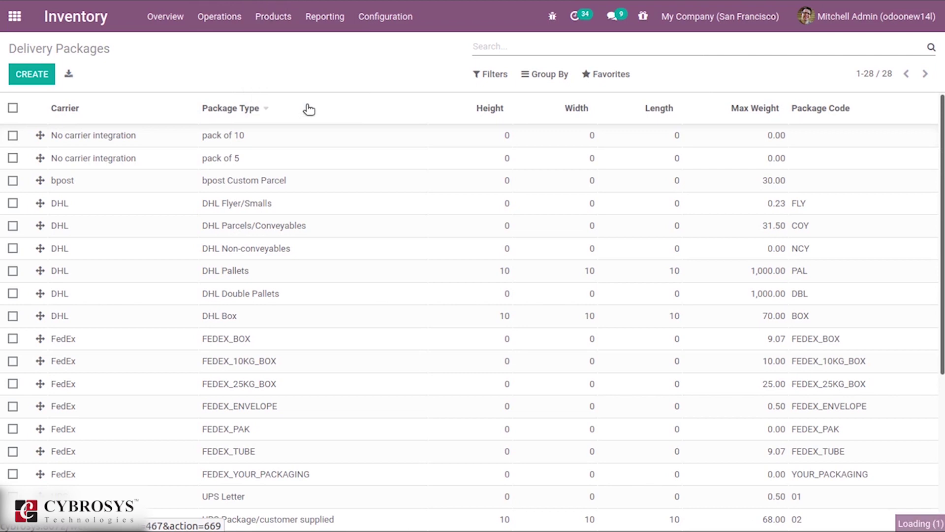
pyautogui.click(212, 147)
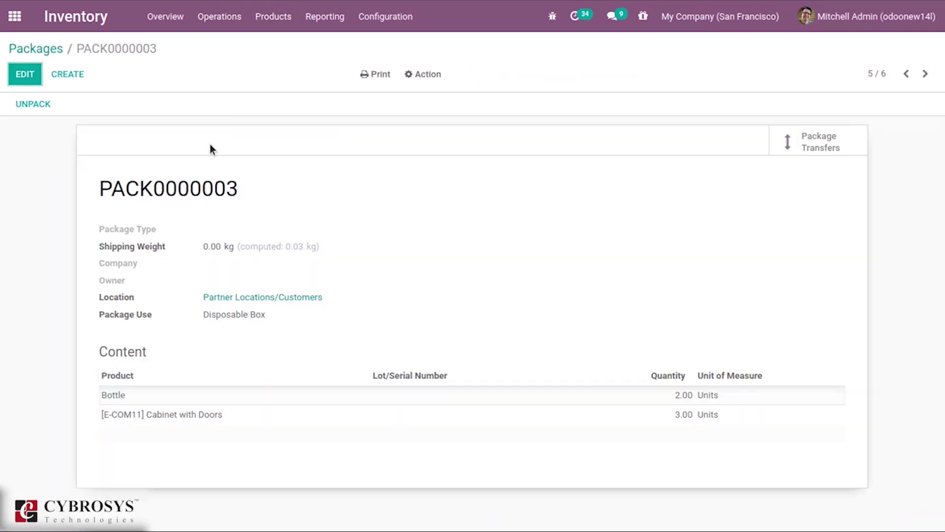
pyautogui.click(23, 76)
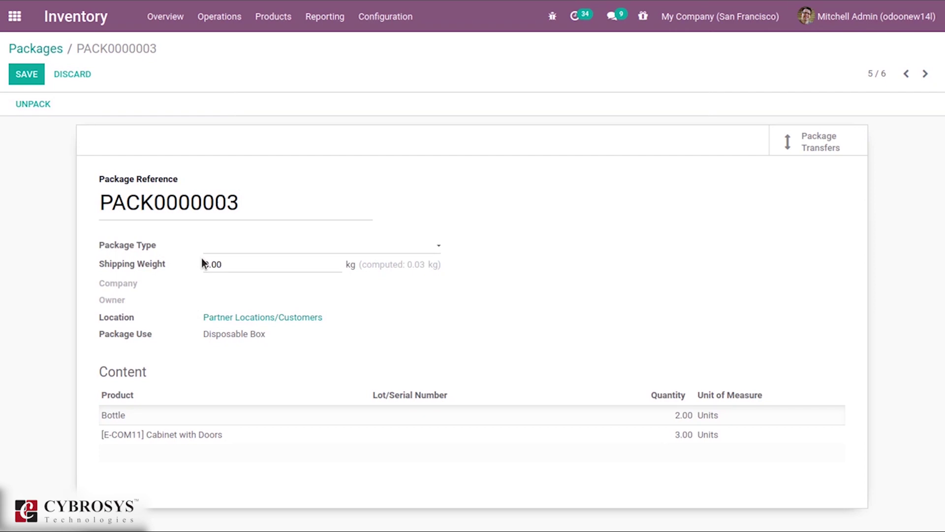
# - Set PACK0000003's package type to delivery package1 via Search More, then save
pyautogui.click(285, 251)
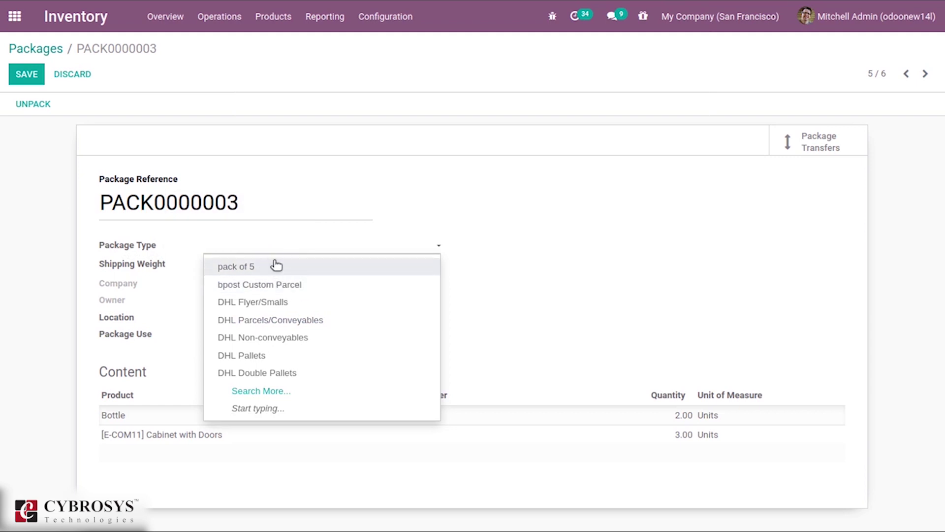
pyautogui.click(248, 392)
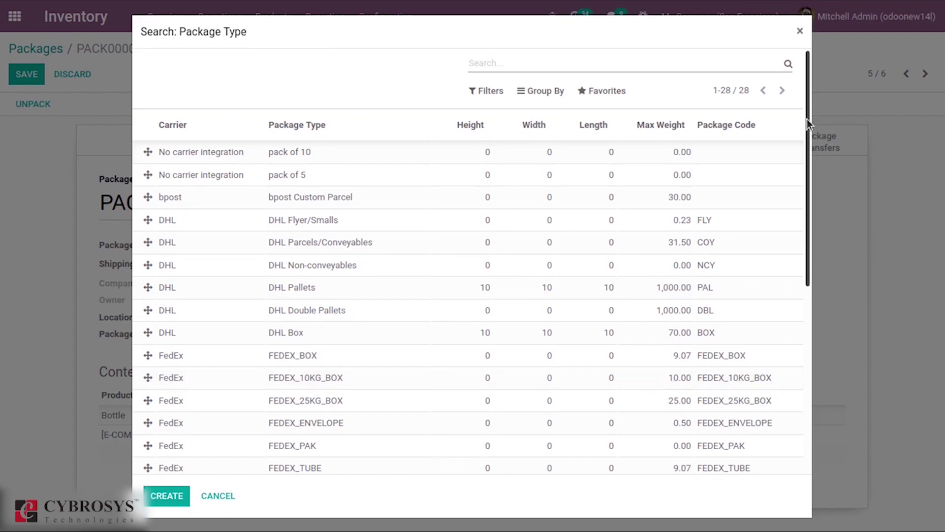
pyautogui.moveTo(807, 119)
pyautogui.mouseDown()
pyautogui.moveTo(799, 329)
pyautogui.moveTo(796, 117)
pyautogui.mouseUp()
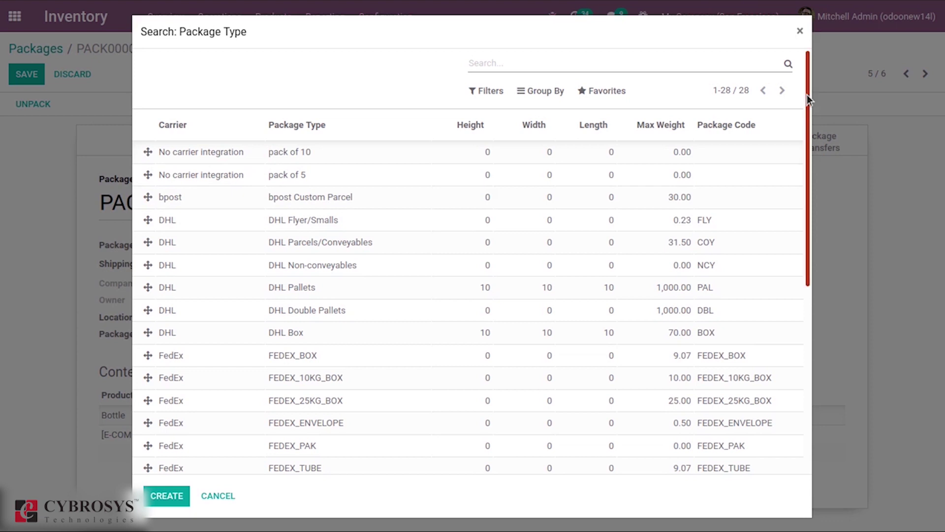
pyautogui.moveTo(808, 95); pyautogui.dragTo(802, 309)
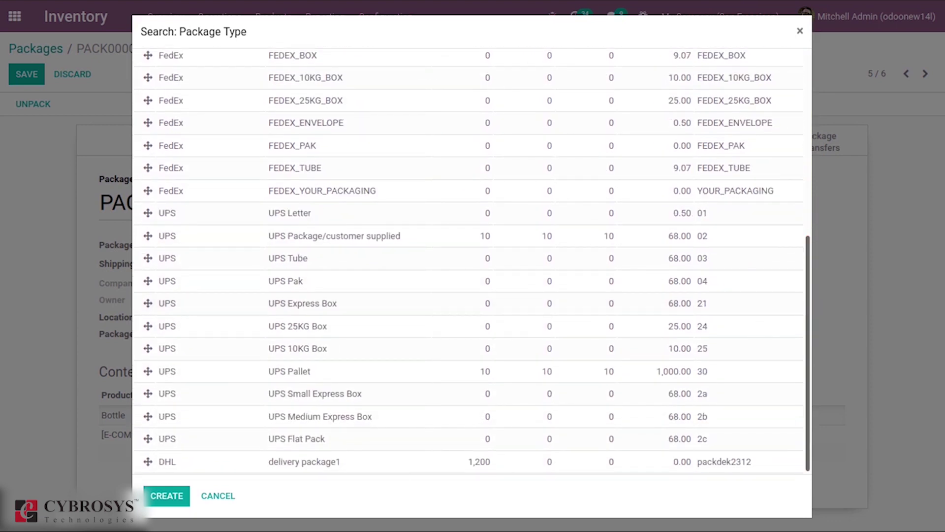
pyautogui.click(294, 465)
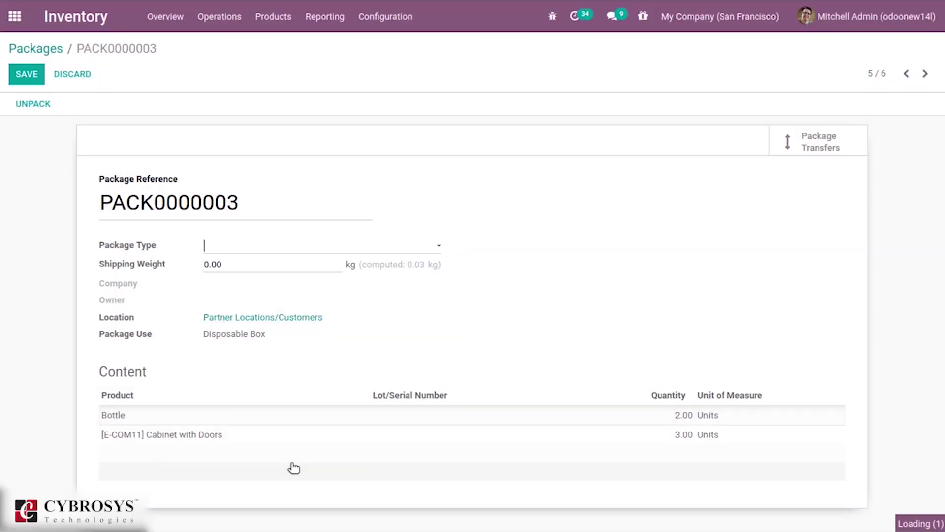
pyautogui.click(339, 248)
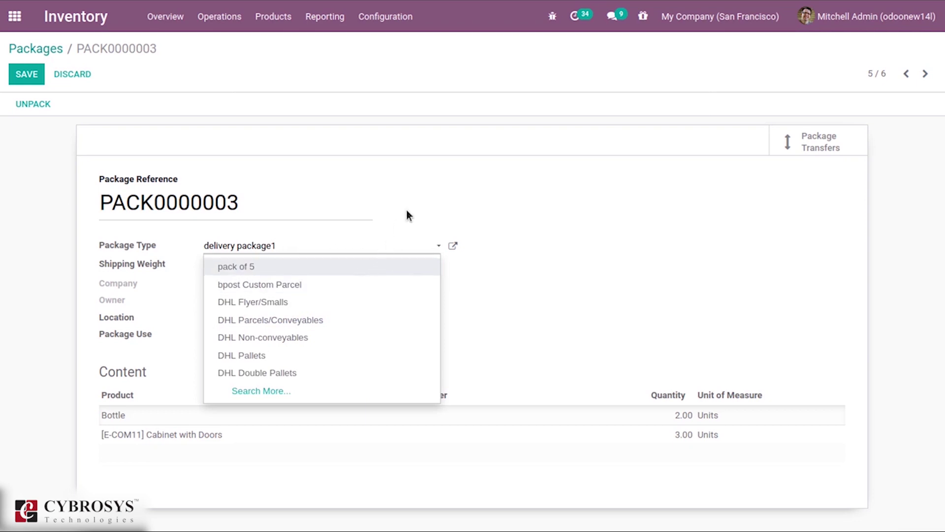
pyautogui.click(532, 205)
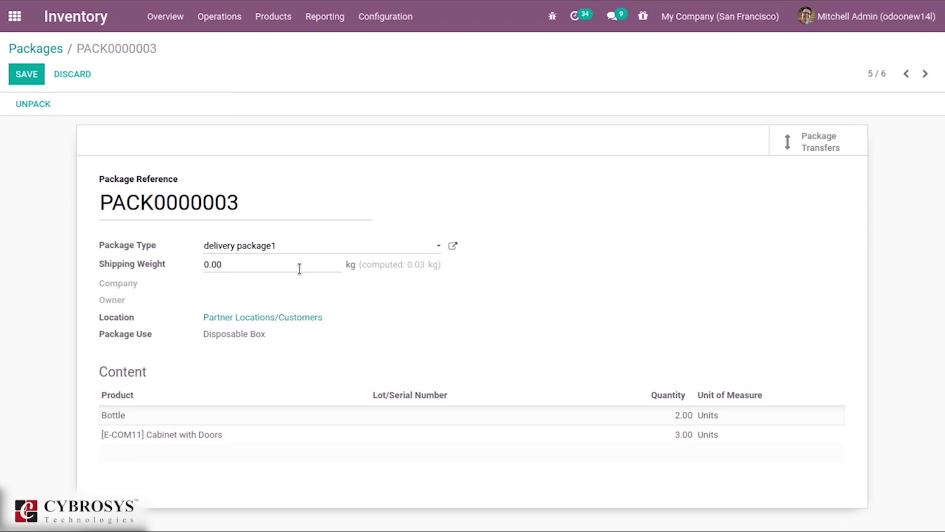
pyautogui.click(27, 75)
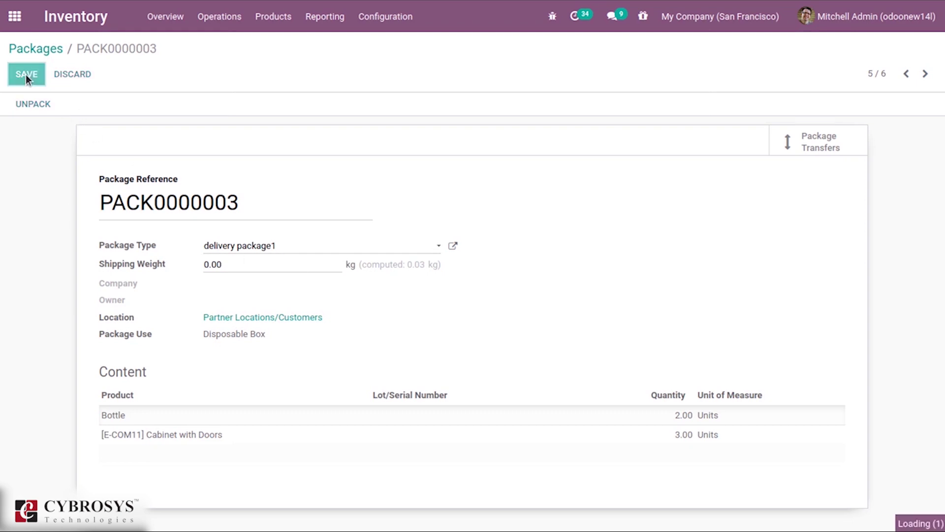
# - Go back through the Packages breadcrumb to the kanban view of all six packages
pyautogui.click(44, 49)
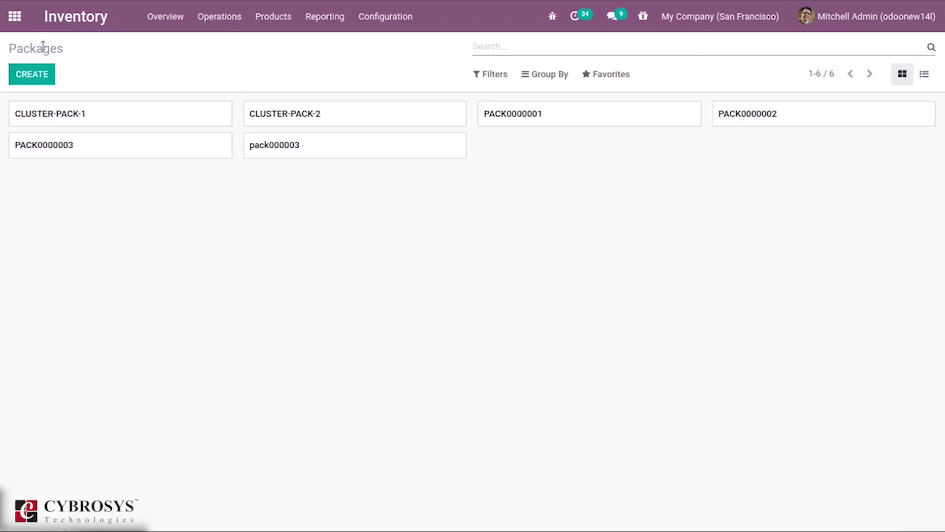